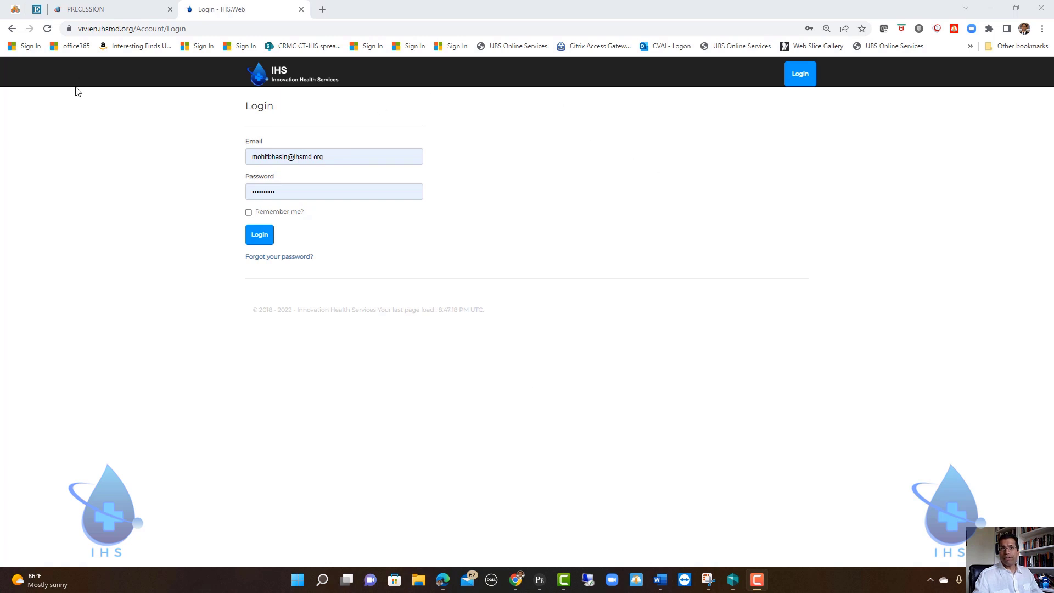
Log in to IHS Vivien with 'Remember me?' checked so the login stays on this browser.
{"action": "left_click", "coordinate": [249, 213]}
{"action": "left_click", "coordinate": [266, 240]}
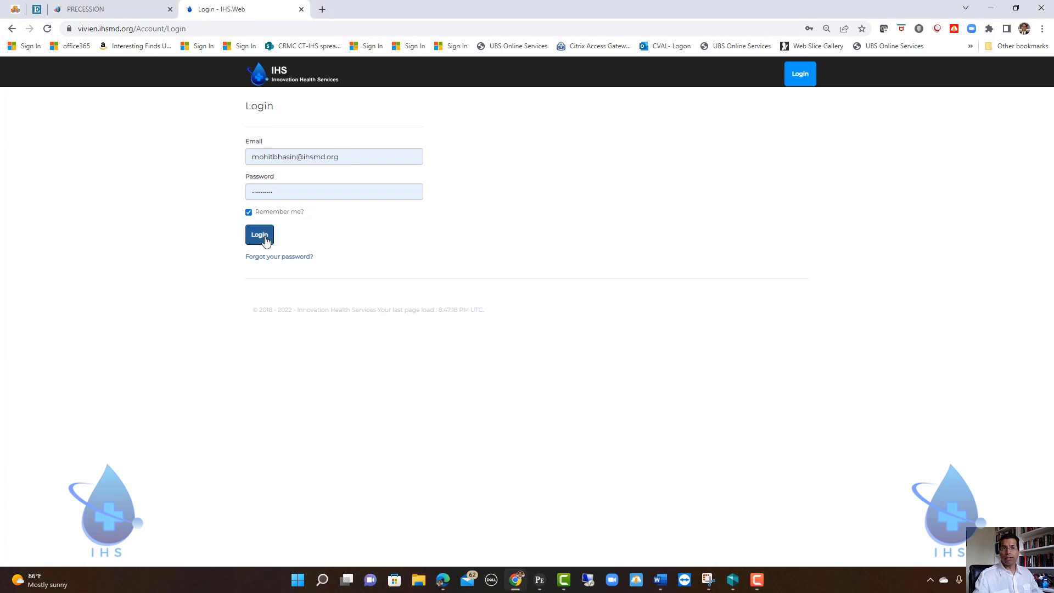
{"action": "left_click", "coordinate": [265, 240]}
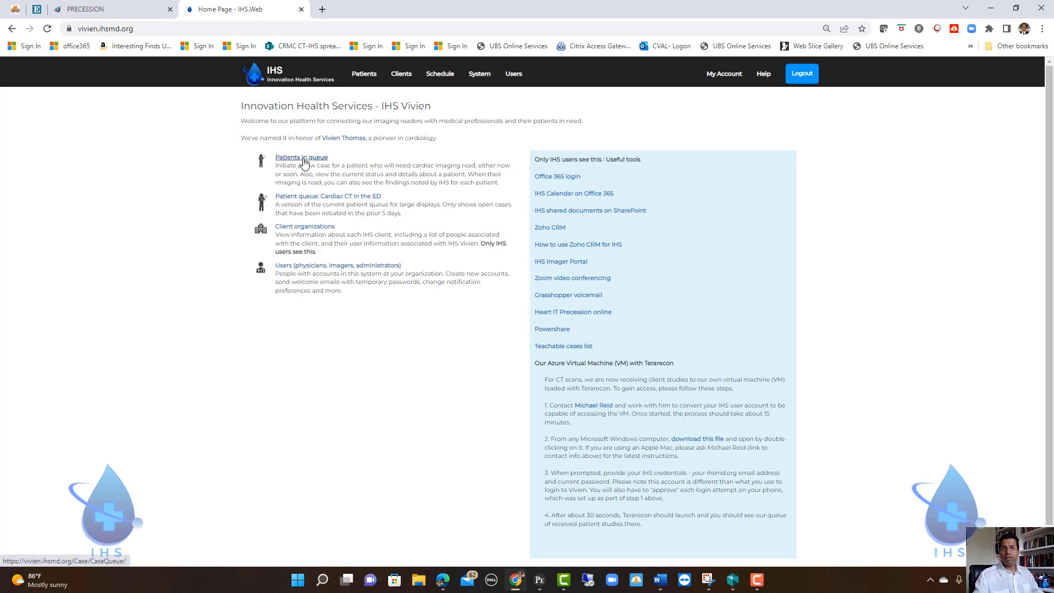
Open the Patient Queue and scroll through the last-48-hour priority cases and the regular case list.
{"action": "left_click", "coordinate": [303, 162]}
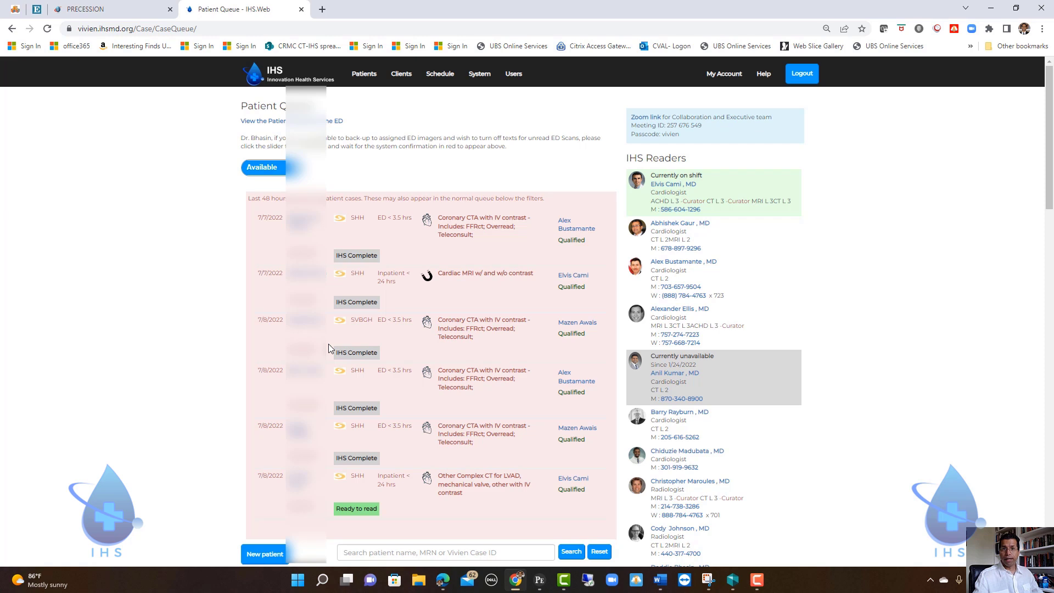
{"action": "scroll", "coordinate": [493, 246], "scroll_direction": "down", "scroll_amount": 5}
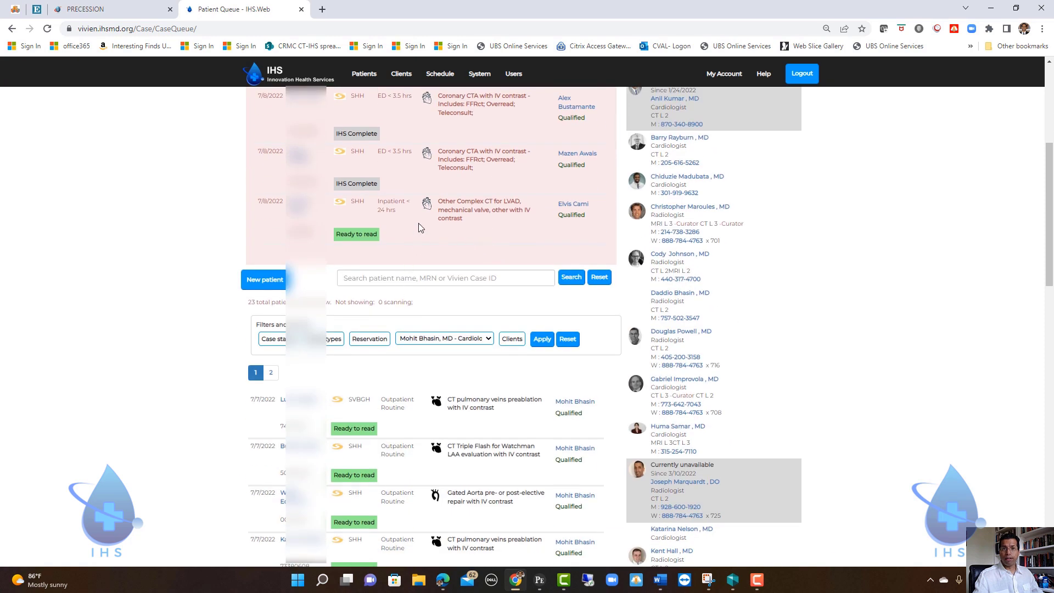
{"action": "scroll", "coordinate": [418, 227], "scroll_direction": "down", "scroll_amount": 2}
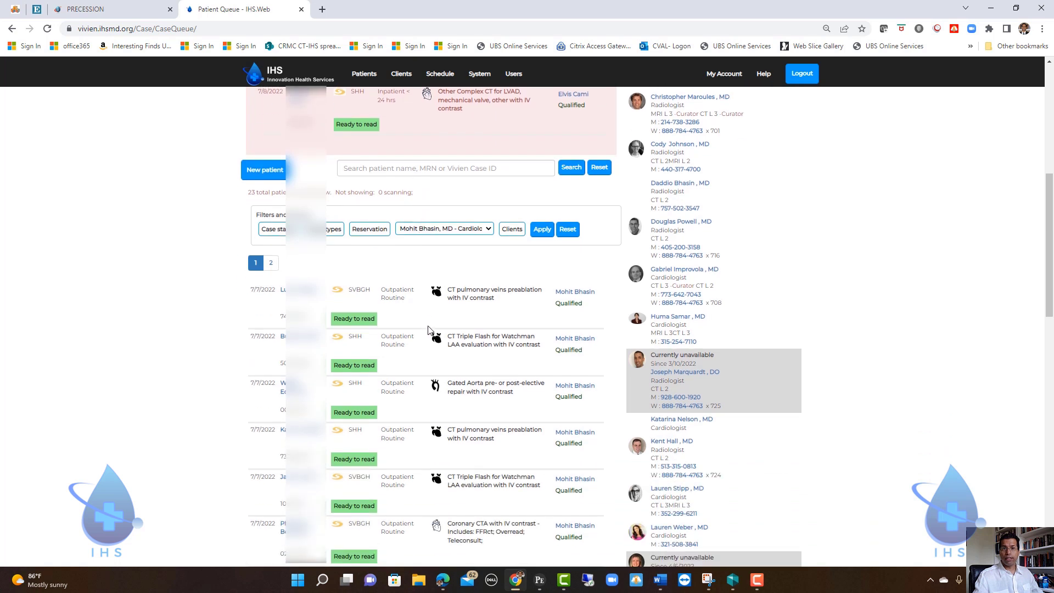
{"action": "scroll", "coordinate": [429, 328], "scroll_direction": "down", "scroll_amount": 1}
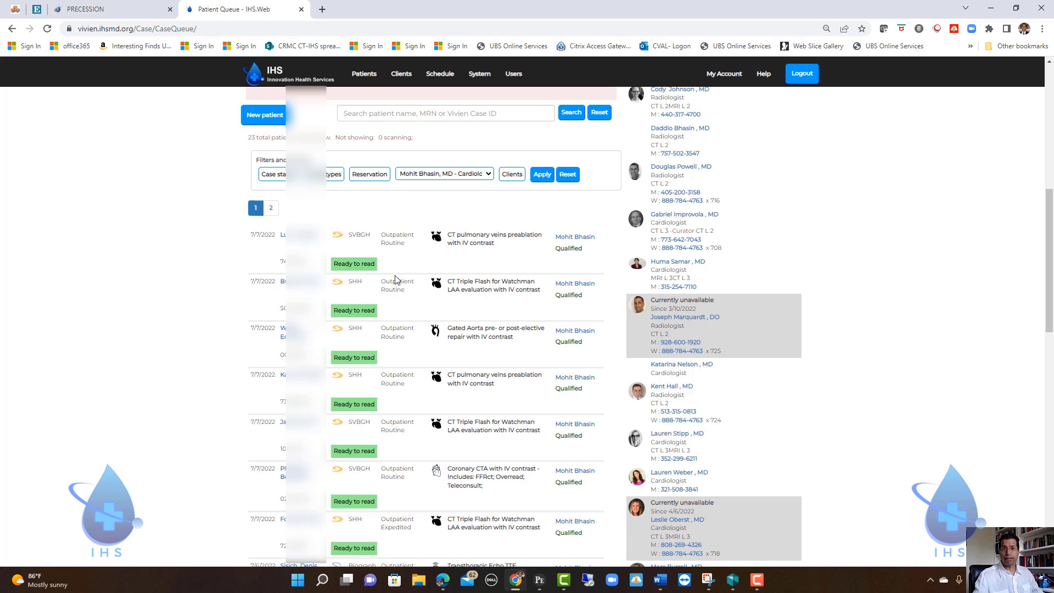
{"action": "scroll", "coordinate": [434, 420], "scroll_direction": "down", "scroll_amount": 2}
{"action": "scroll", "coordinate": [434, 420], "scroll_direction": "up", "scroll_amount": 10}
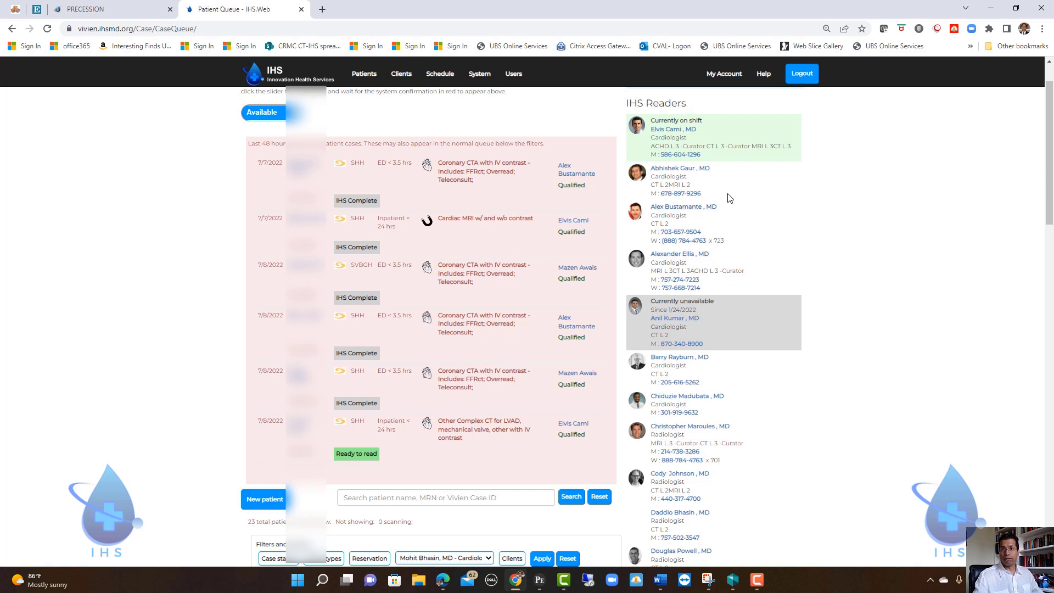
{"action": "scroll", "coordinate": [783, 452], "scroll_direction": "down", "scroll_amount": 7}
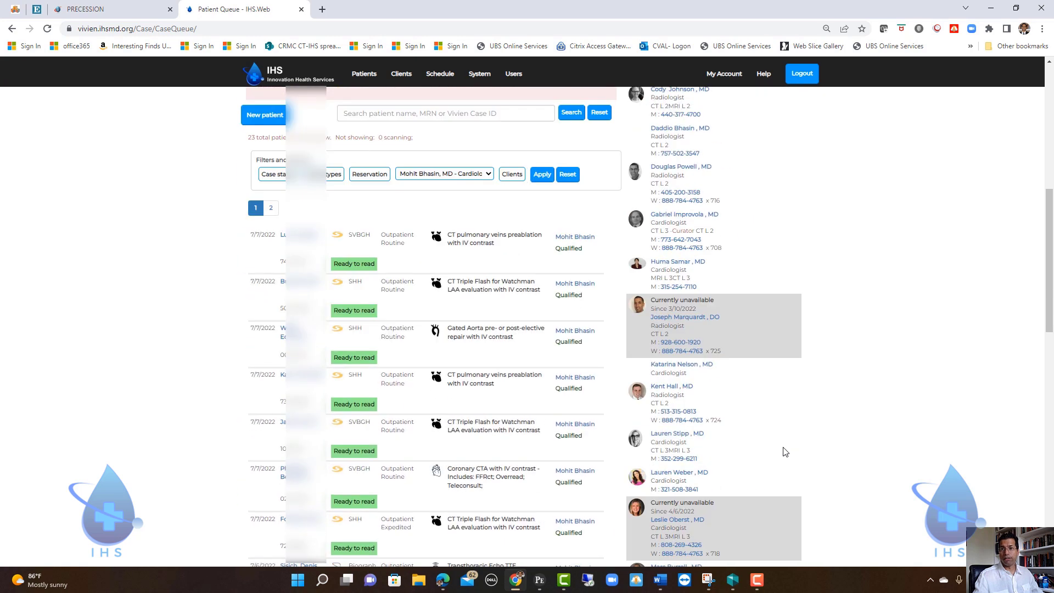
{"action": "scroll", "coordinate": [785, 451], "scroll_direction": "down", "scroll_amount": 5}
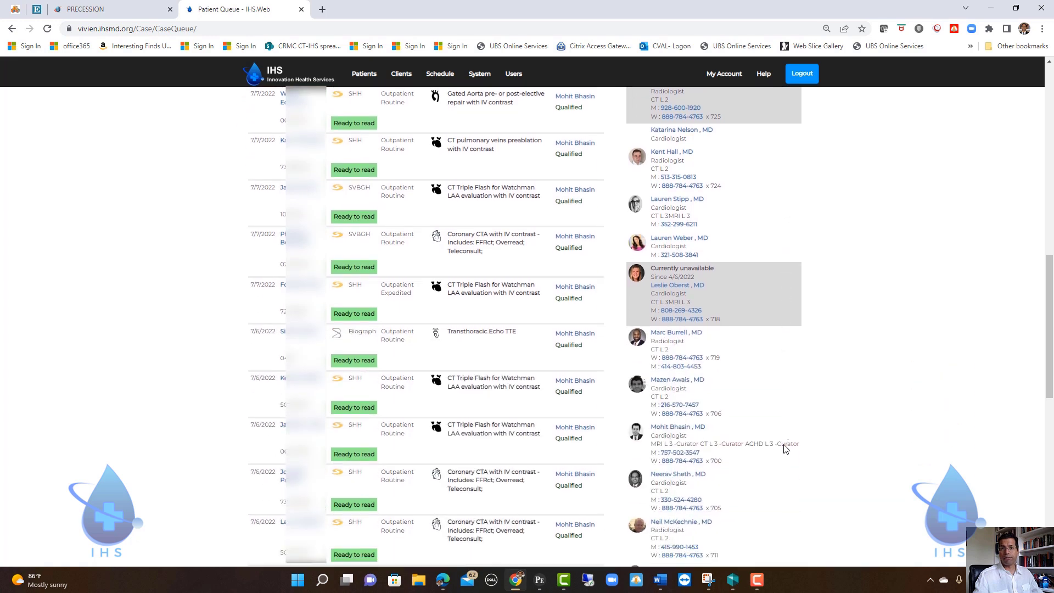
{"action": "scroll", "coordinate": [785, 449], "scroll_direction": "down", "scroll_amount": 4}
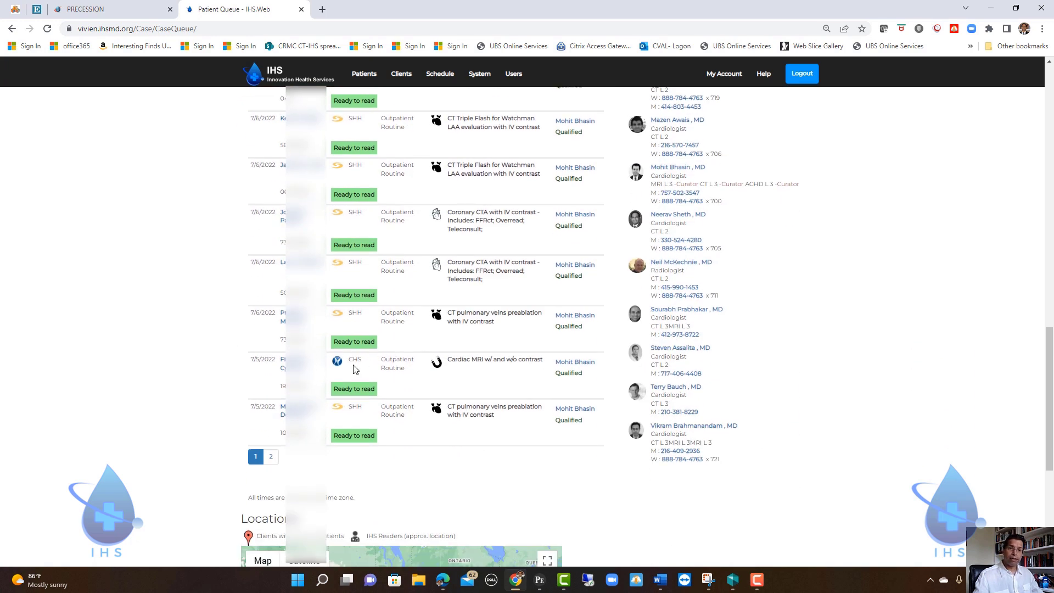
{"action": "scroll", "coordinate": [353, 294], "scroll_direction": "up", "scroll_amount": 4}
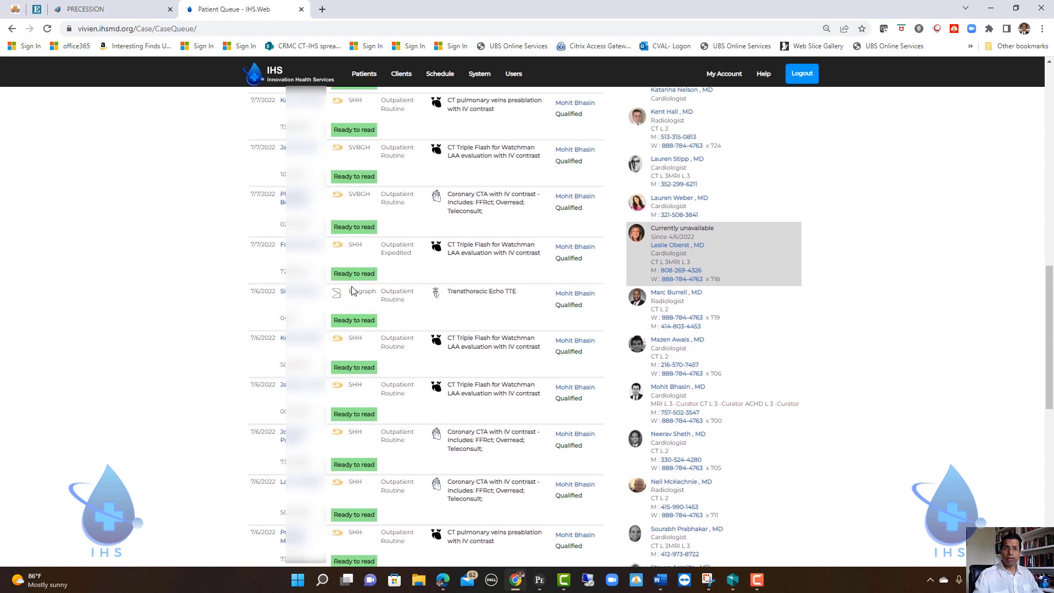
{"action": "scroll", "coordinate": [356, 272], "scroll_direction": "up", "scroll_amount": 2}
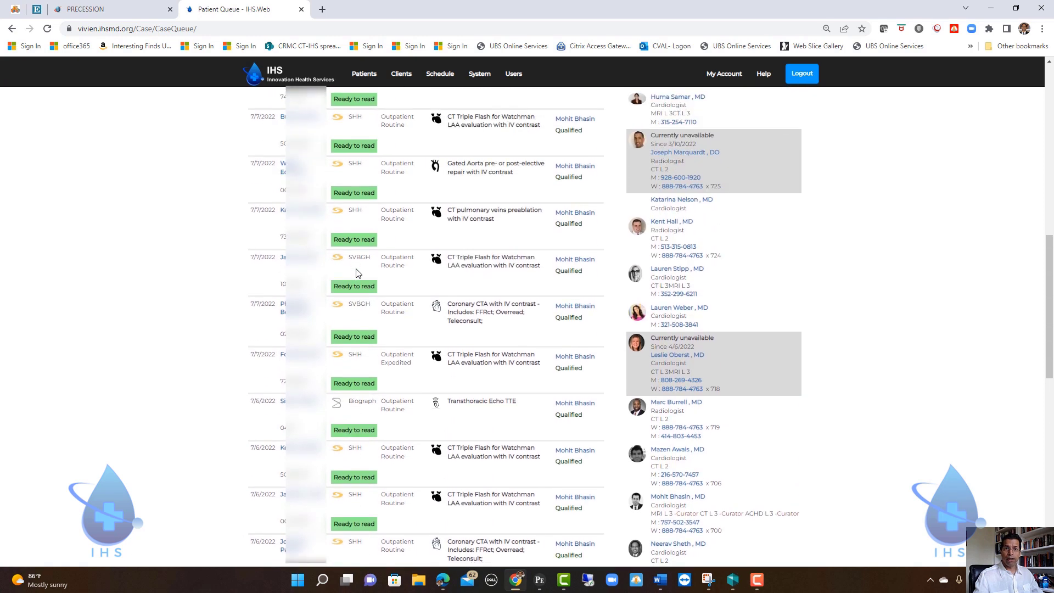
{"action": "scroll", "coordinate": [356, 273], "scroll_direction": "up", "scroll_amount": 3}
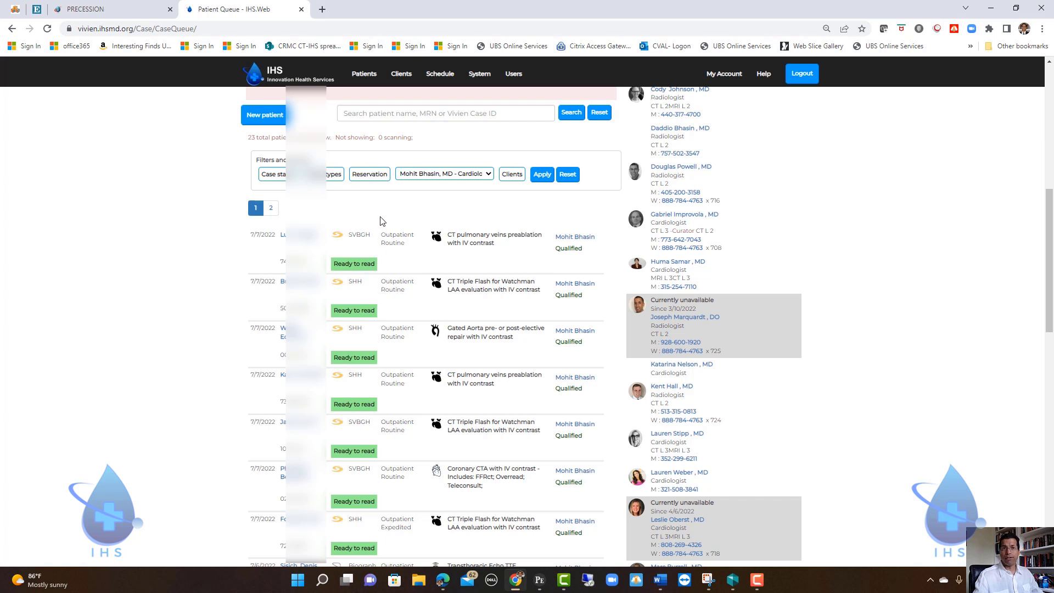
{"action": "scroll", "coordinate": [383, 222], "scroll_direction": "up", "scroll_amount": 2}
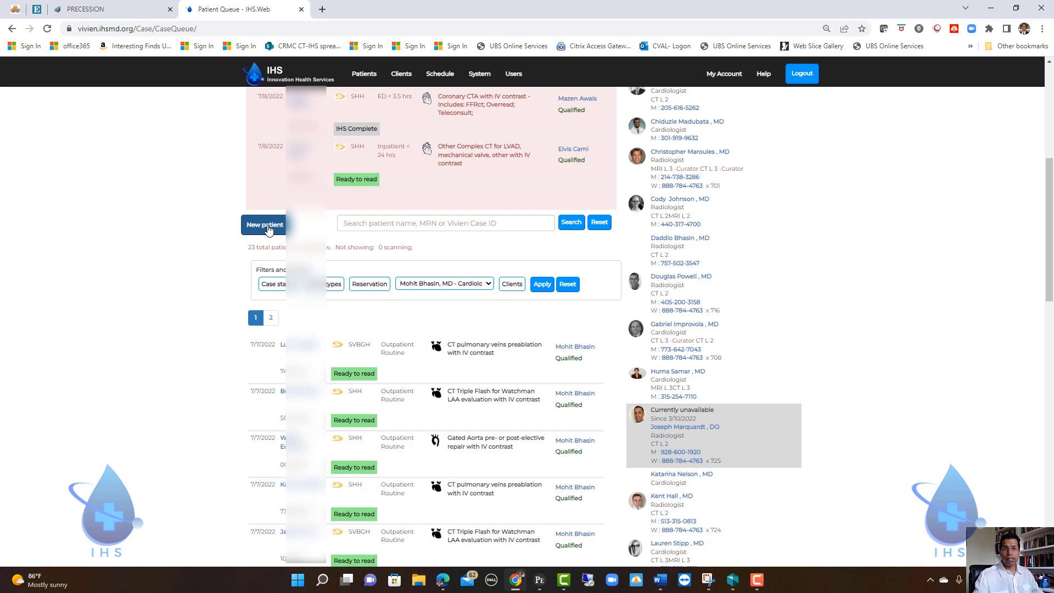
Start a new case for The Demonstration System with autofilled name and phone, MRN 7777, birth date 03/14/1972.
{"action": "left_click", "coordinate": [268, 230]}
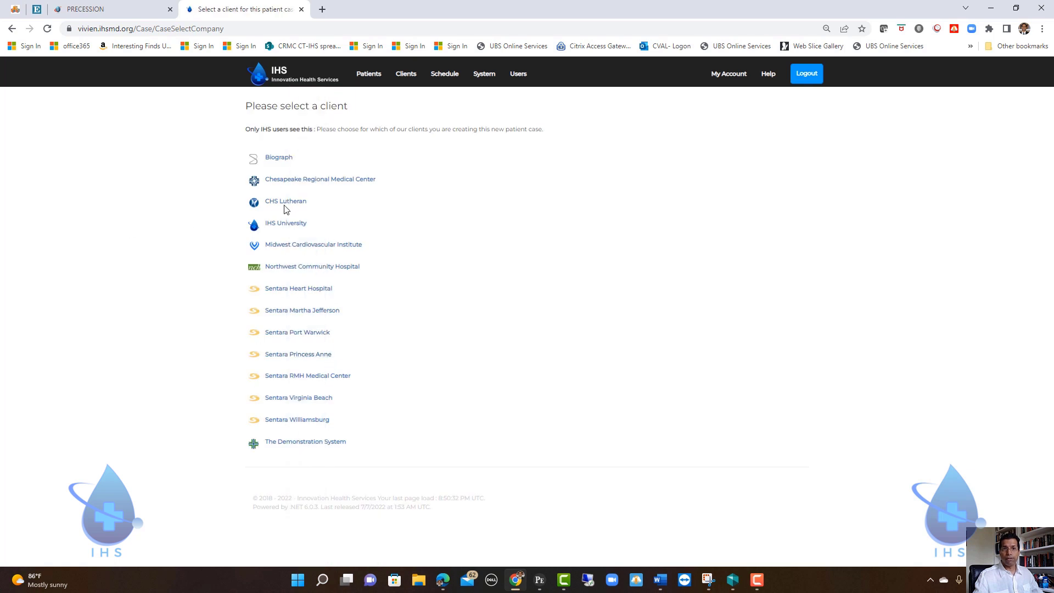
{"action": "left_click", "coordinate": [306, 447]}
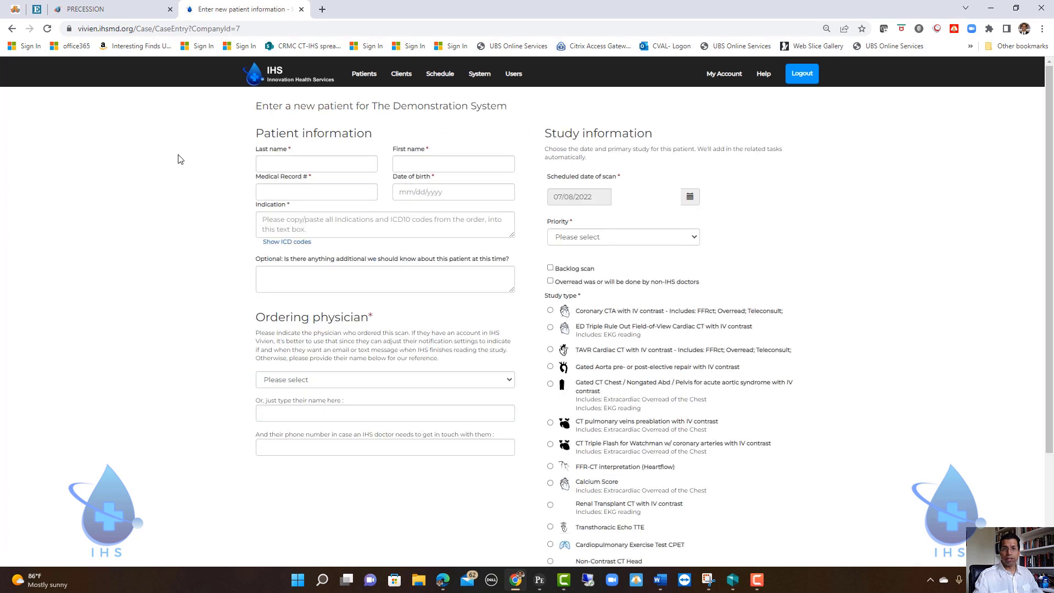
{"action": "left_click", "coordinate": [318, 166]}
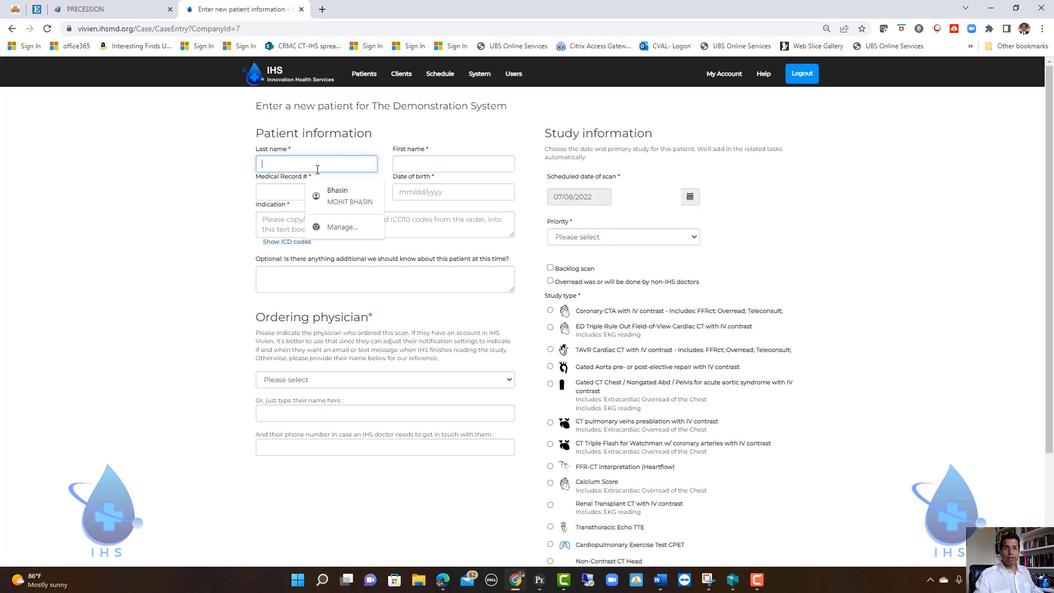
{"action": "left_click", "coordinate": [342, 203]}
{"action": "left_click", "coordinate": [340, 200]}
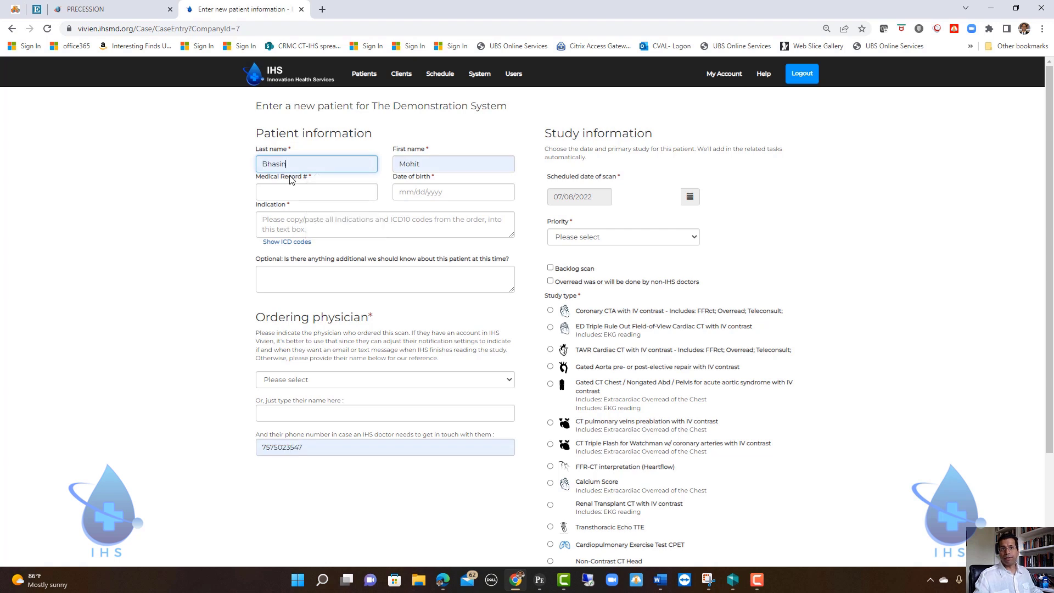
{"action": "left_click", "coordinate": [331, 197]}
{"action": "type", "text": "7777"}
{"action": "left_click", "coordinate": [418, 197]}
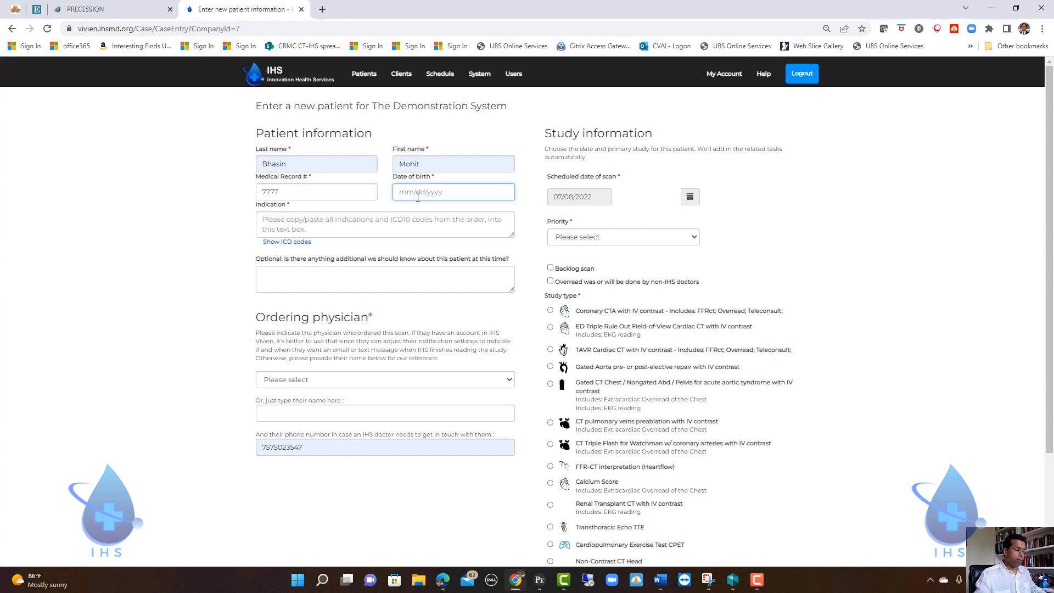
{"action": "type", "text": "03/14/1972"}
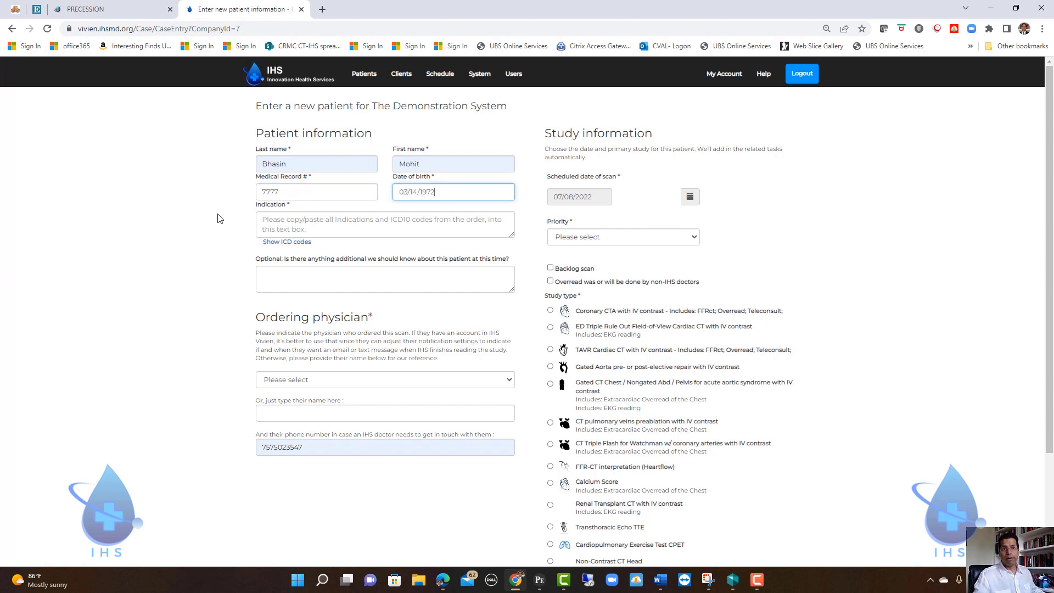
{"action": "left_click", "coordinate": [341, 222]}
Copy 'R07.9 Chest pain, unspecified' from the ICD10 reference into the Indication field.
{"action": "left_click", "coordinate": [344, 225]}
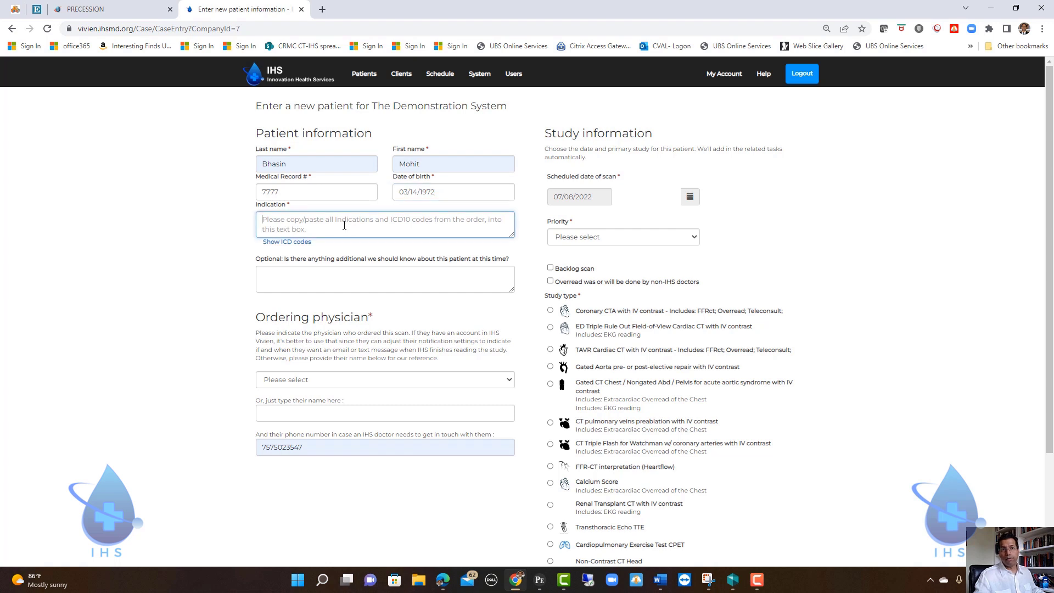
{"action": "left_click", "coordinate": [286, 242]}
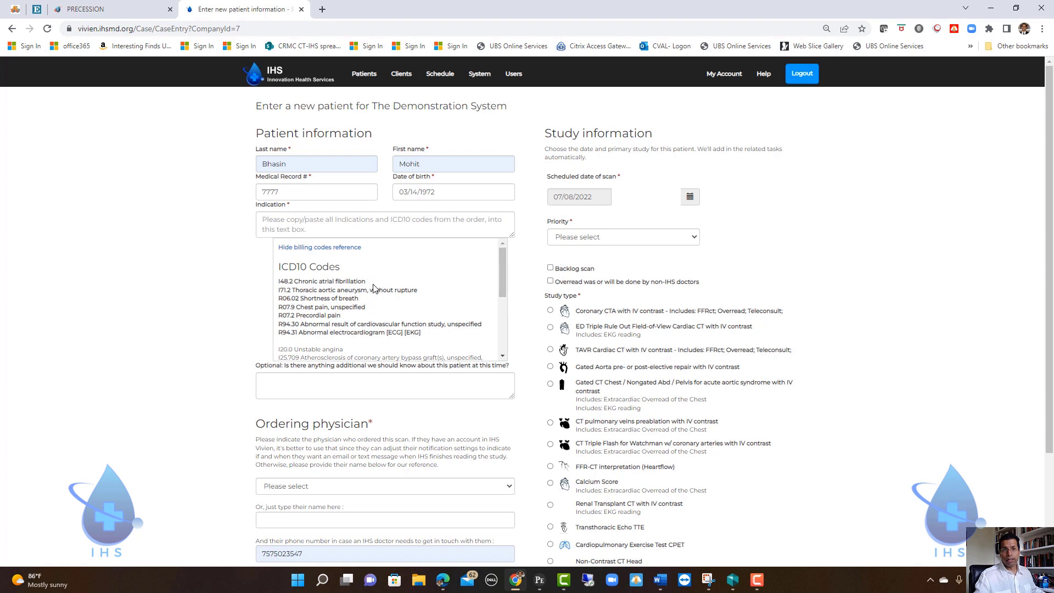
{"action": "left_click_drag", "start_coordinate": [368, 307], "coordinate": [278, 316]}
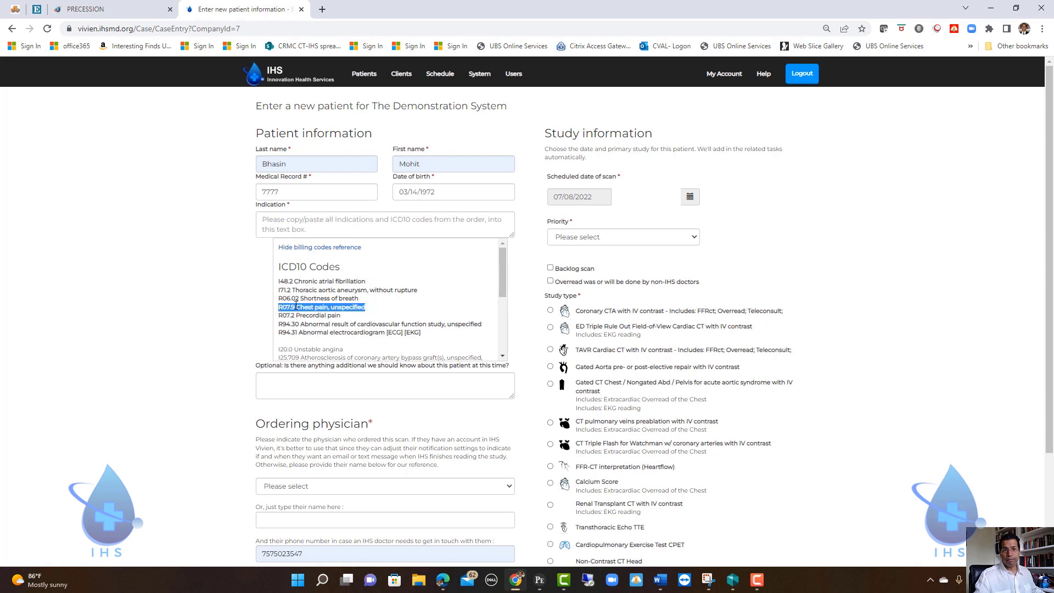
{"action": "right_click", "coordinate": [301, 308]}
{"action": "left_click", "coordinate": [332, 319]}
{"action": "left_click", "coordinate": [318, 228]}
{"action": "key", "text": "ctrl+v"}
{"action": "left_click", "coordinate": [176, 259]}
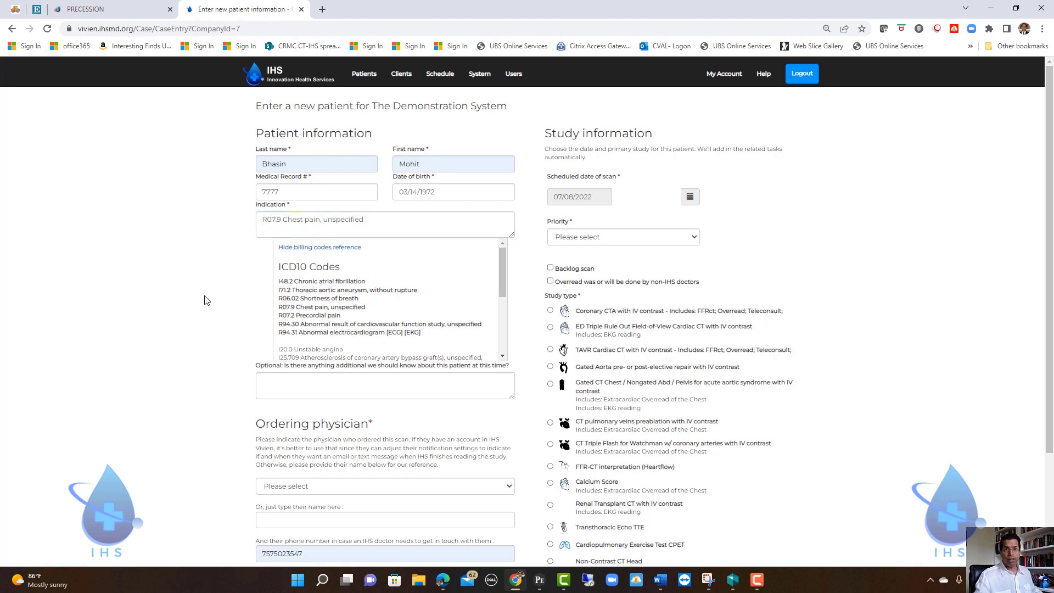
{"action": "left_click", "coordinate": [317, 247]}
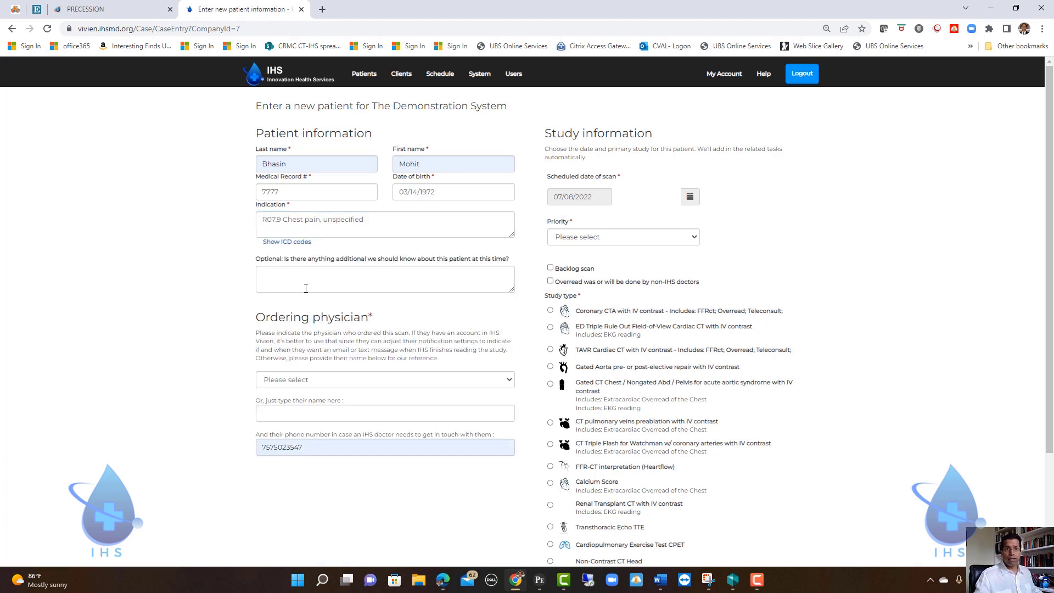
Skip the physician dropdown and type the ordering physician's name with 'MD' into the free-text field.
{"action": "left_click", "coordinate": [344, 381]}
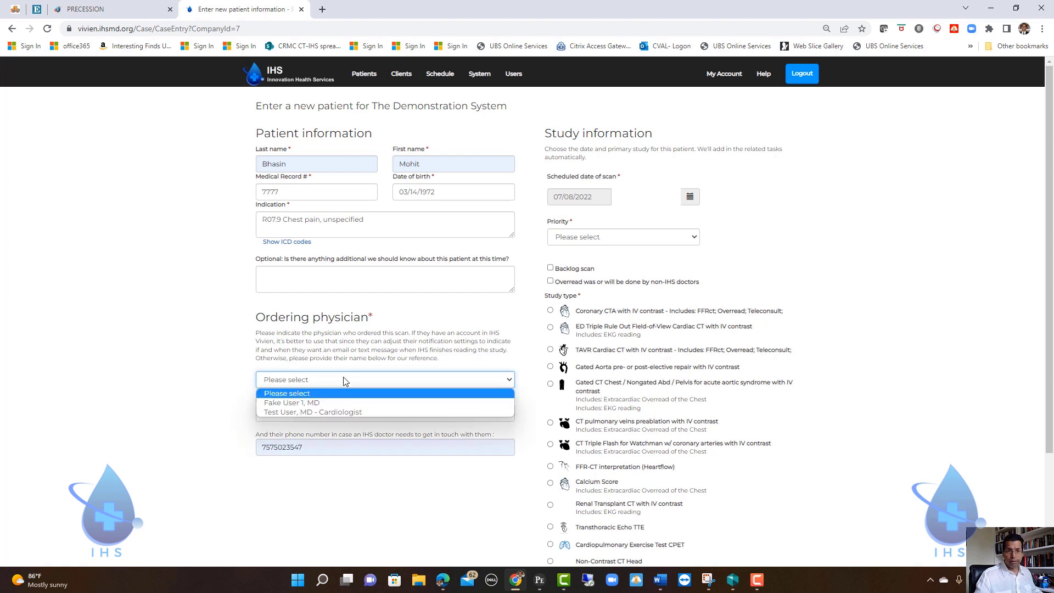
{"action": "left_click", "coordinate": [340, 406]}
{"action": "left_click", "coordinate": [332, 414]}
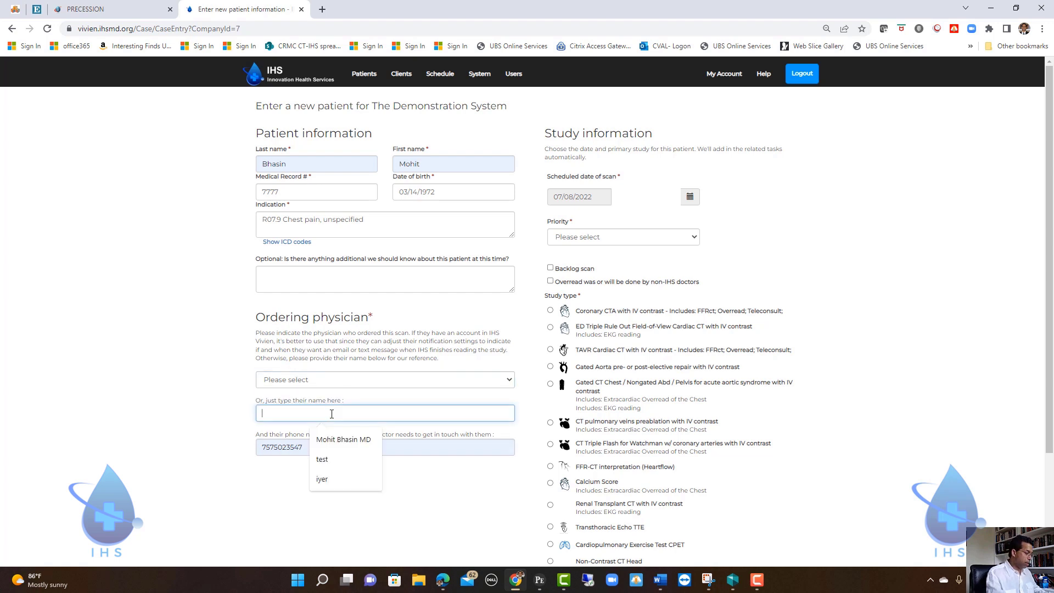
{"action": "type", "text": "mohit bhasin MD"}
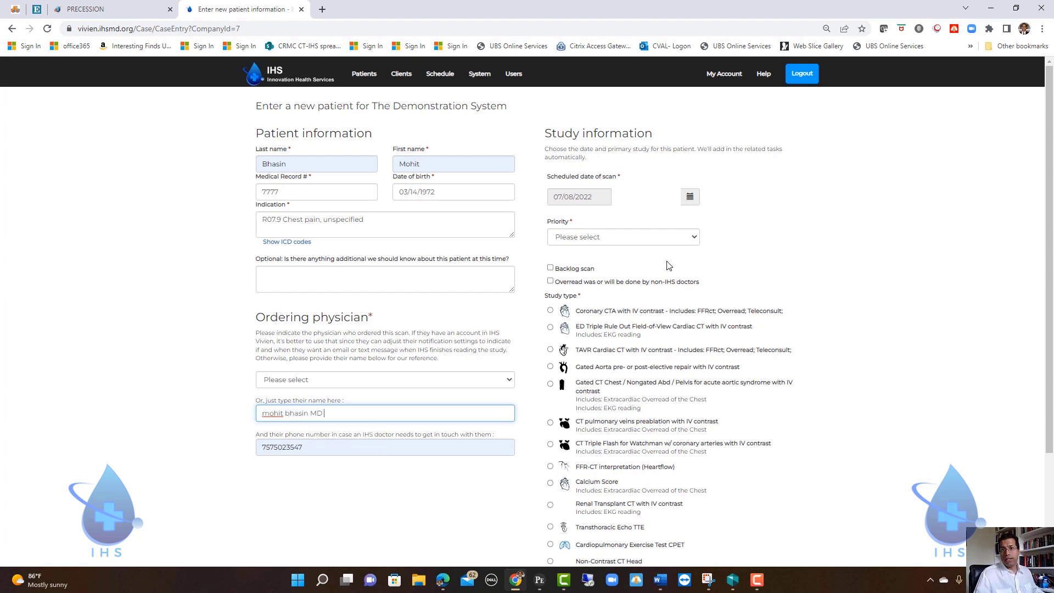
{"action": "left_click", "coordinate": [640, 242]}
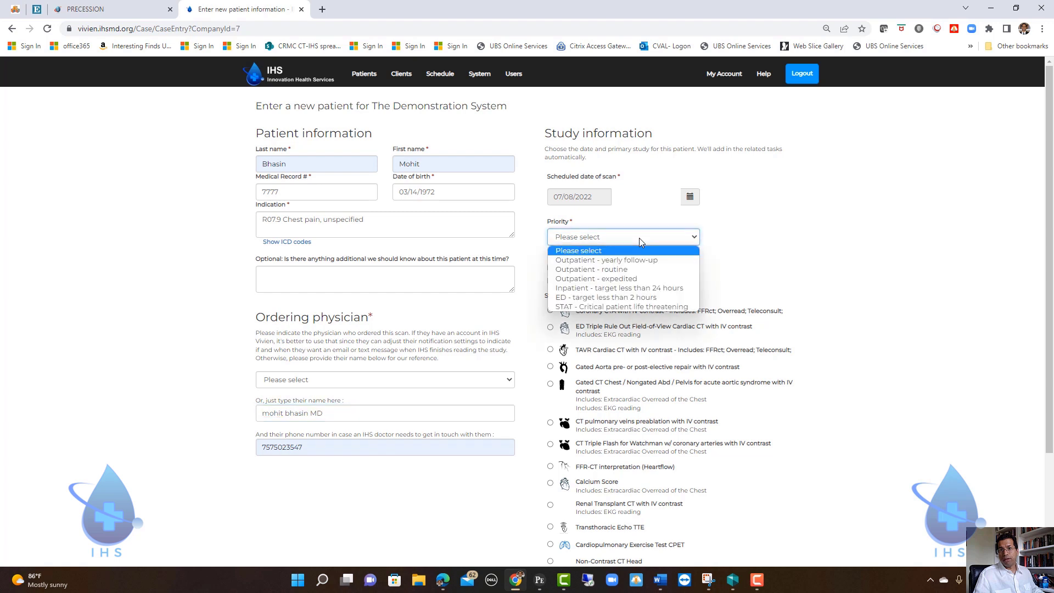
Set priority to Outpatient - routine, choose Coronary CTA with IV contrast, and submit the patient case.
{"action": "left_click", "coordinate": [646, 270]}
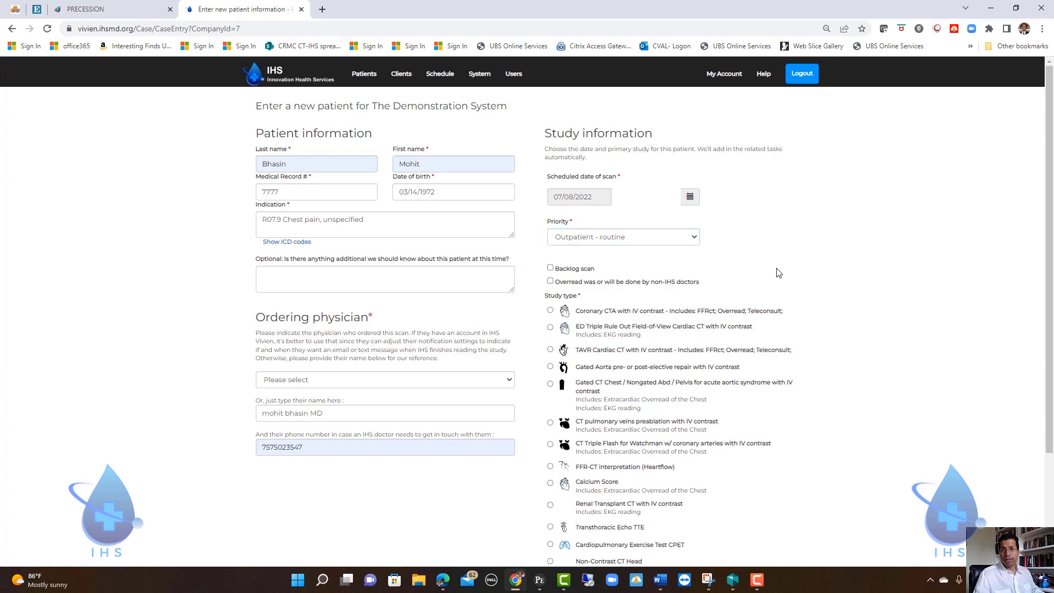
{"action": "scroll", "coordinate": [770, 280], "scroll_direction": "down", "scroll_amount": 1}
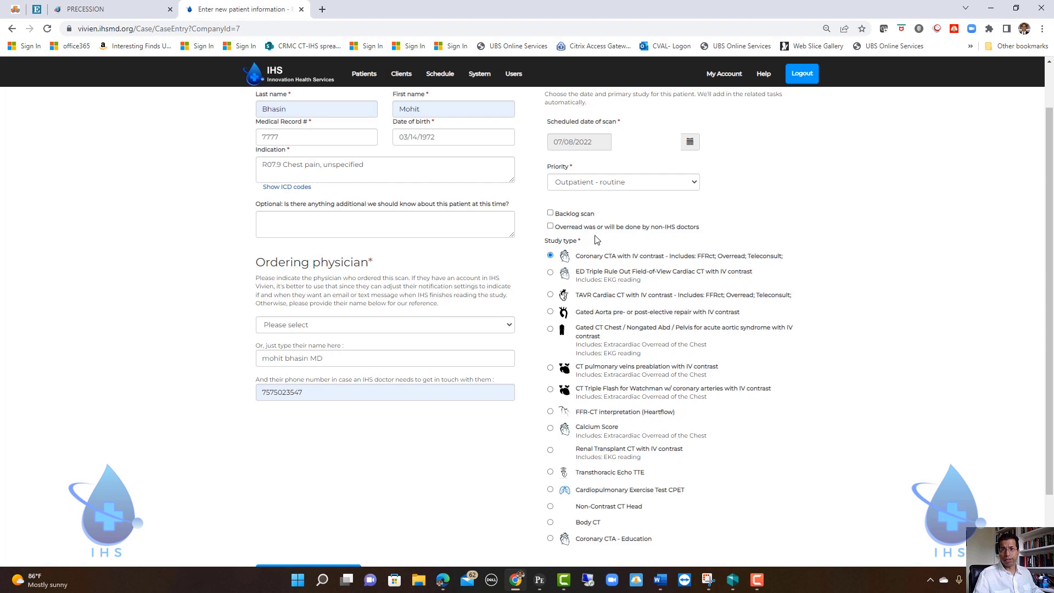
{"action": "scroll", "coordinate": [494, 396], "scroll_direction": "down", "scroll_amount": 2}
{"action": "left_click", "coordinate": [296, 497]}
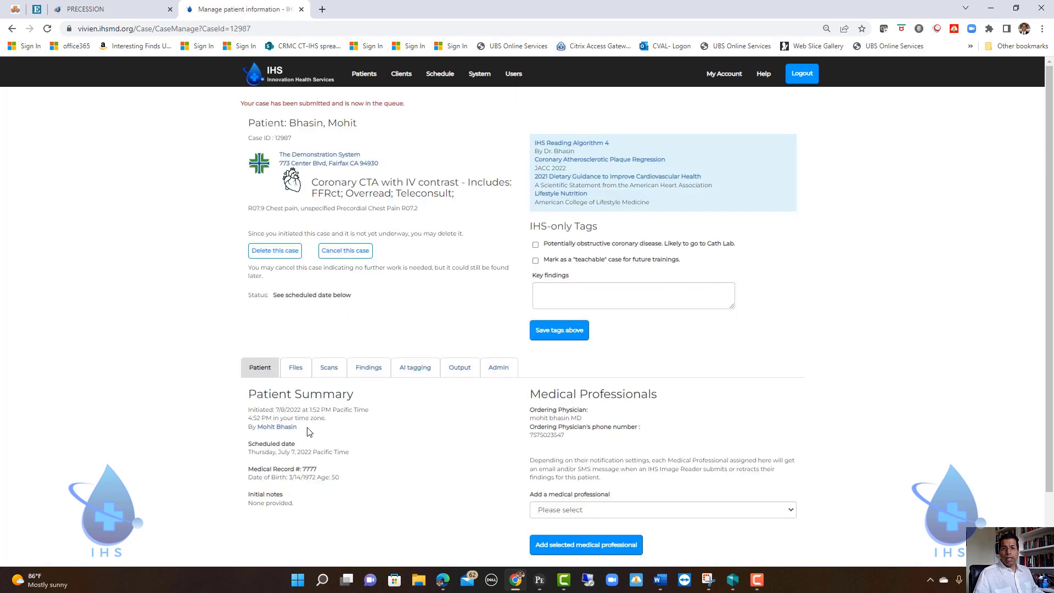
Scroll to the Patient Summary showing the Thursday, July 7, 2022 scheduled date and ordering physician.
{"action": "scroll", "coordinate": [388, 321], "scroll_direction": "down", "scroll_amount": 2}
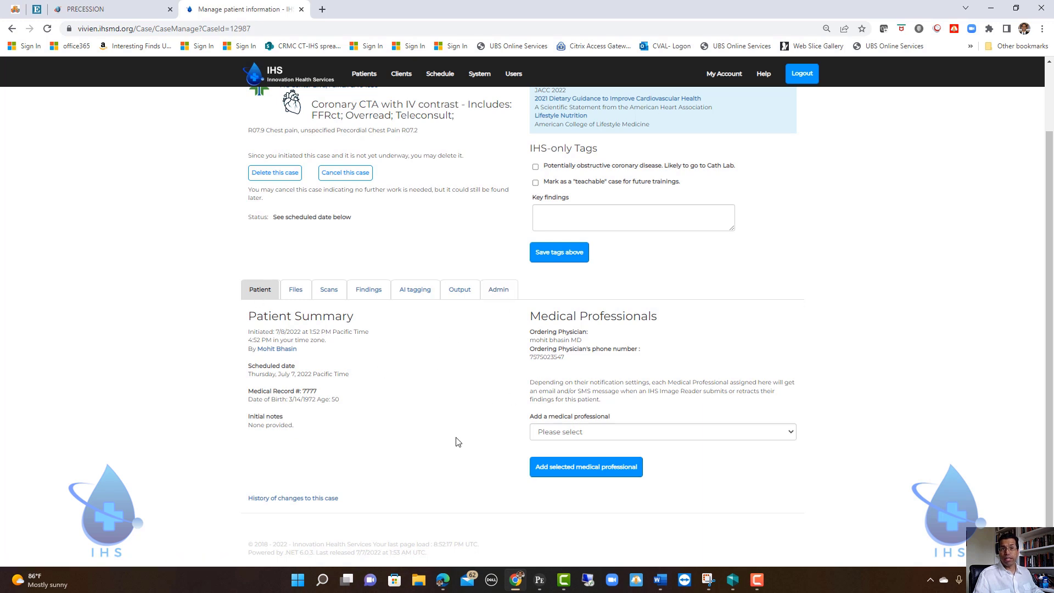
Switch to the Files tab and put the cursor in the blank Clinical History box.
{"action": "left_click", "coordinate": [295, 289]}
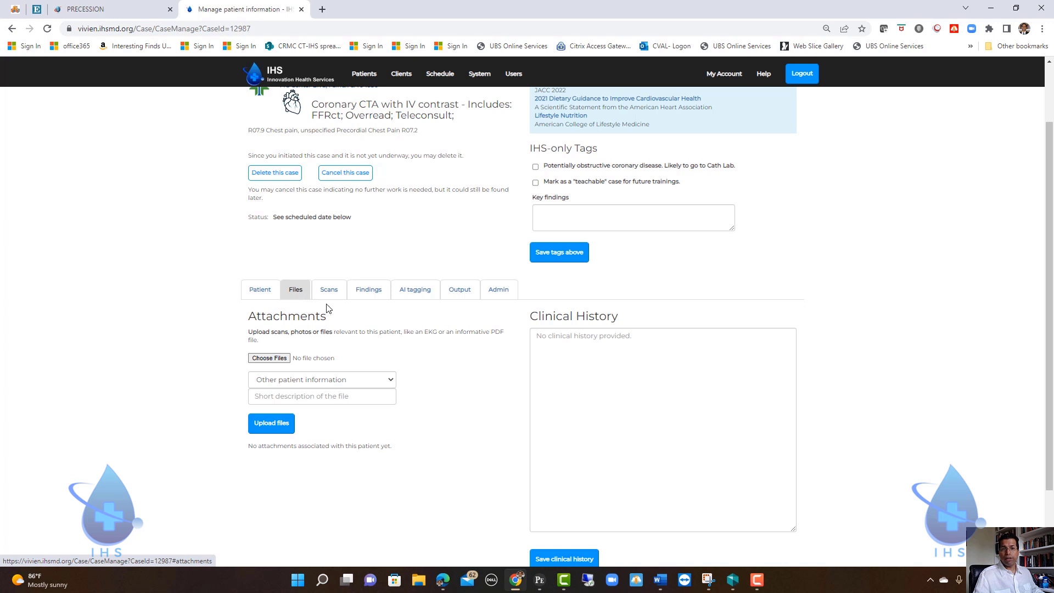
{"action": "left_click", "coordinate": [609, 348]}
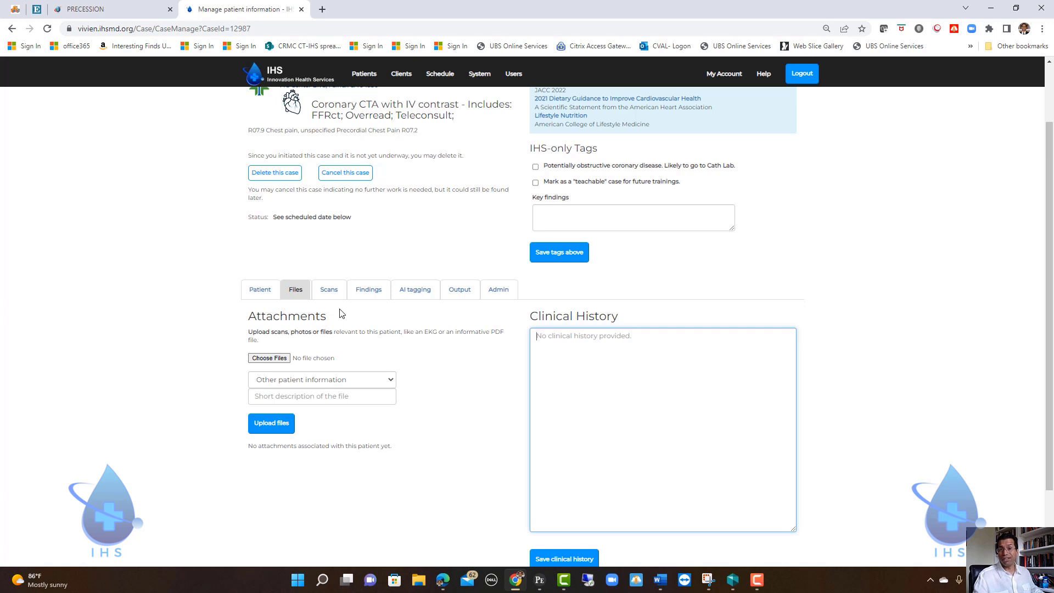
On the Scans tab, mark the CT scan Completed on 07/08/2022 and save the scan status.
{"action": "left_click", "coordinate": [329, 291]}
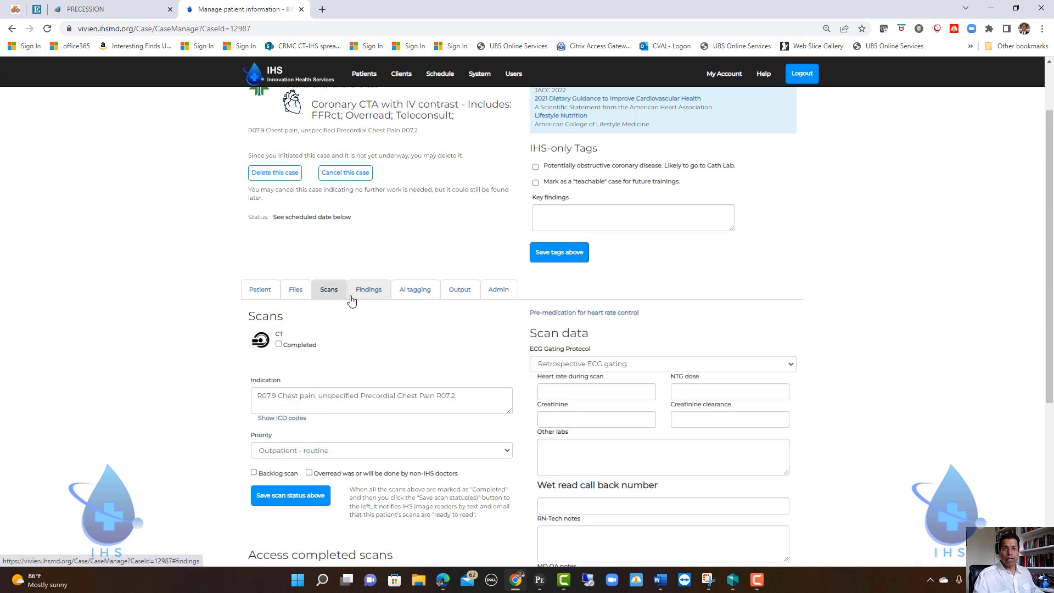
{"action": "scroll", "coordinate": [369, 317], "scroll_direction": "down", "scroll_amount": 2}
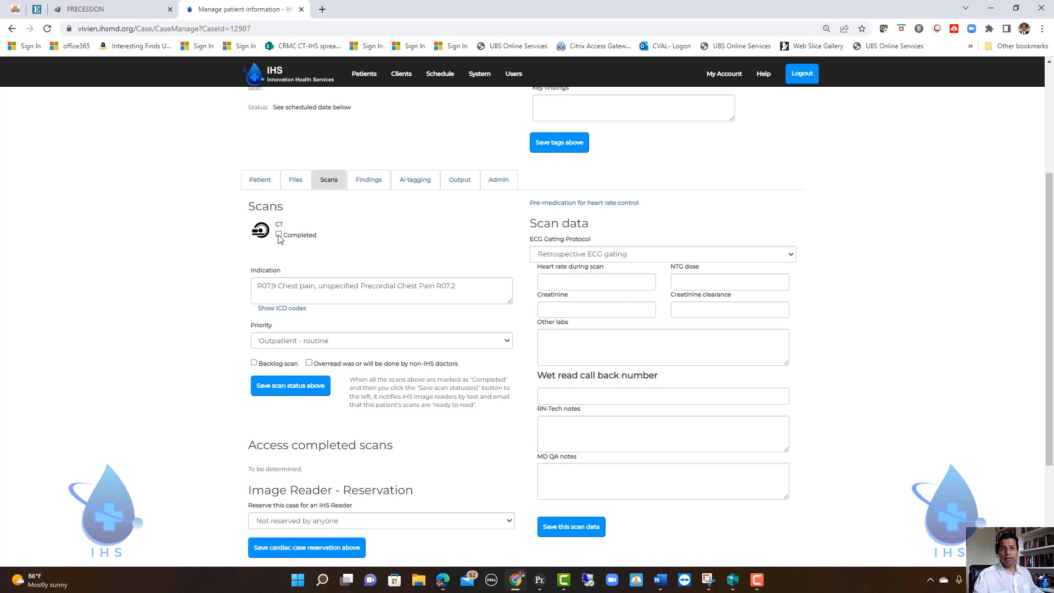
{"action": "left_click", "coordinate": [278, 234]}
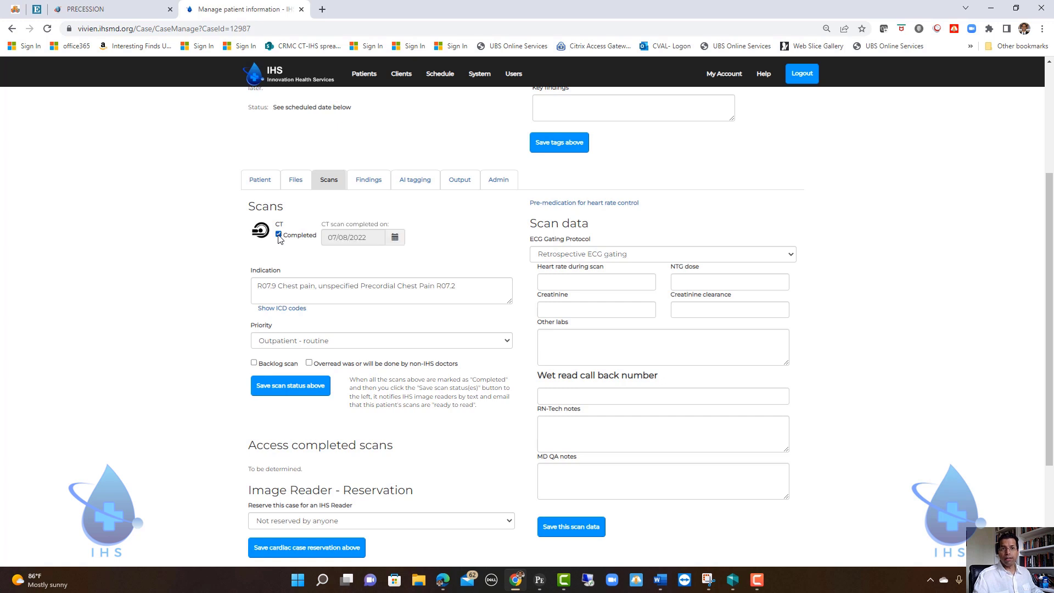
{"action": "left_click", "coordinate": [288, 386]}
{"action": "left_click", "coordinate": [595, 397]}
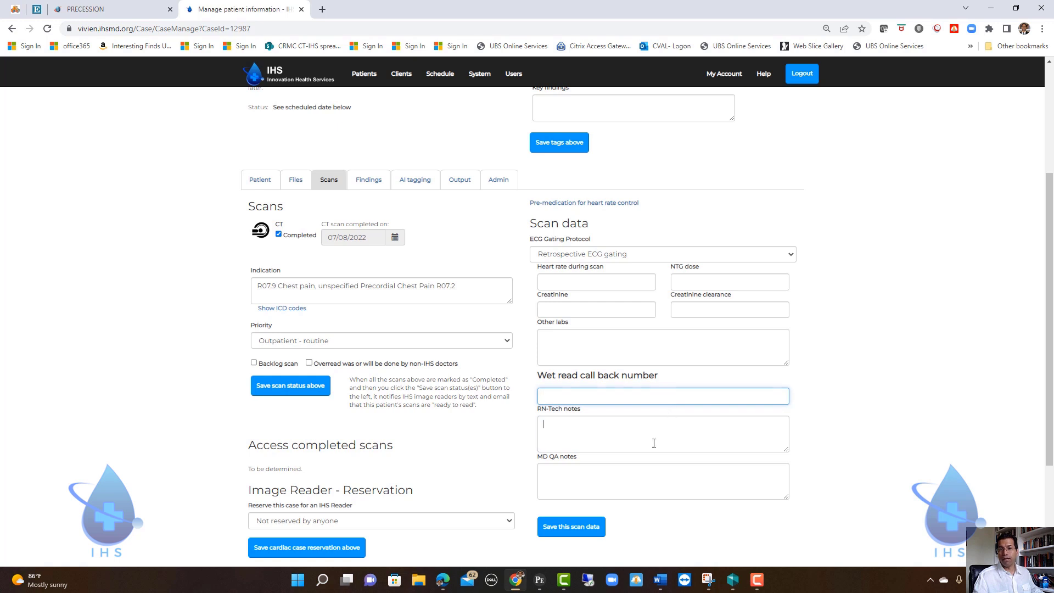
{"action": "left_click", "coordinate": [577, 437]}
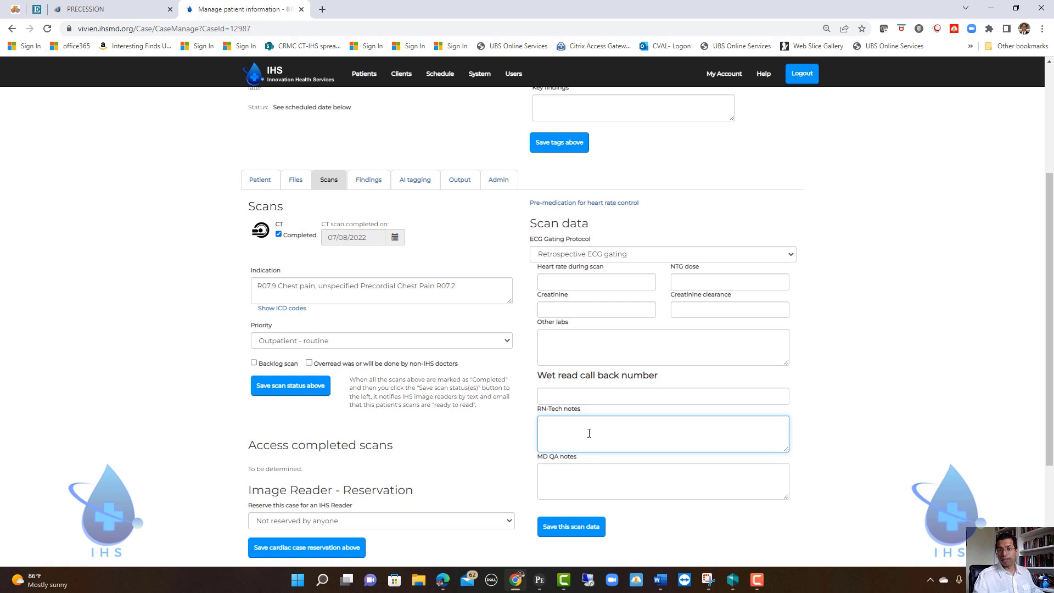
{"action": "left_click", "coordinate": [607, 482]}
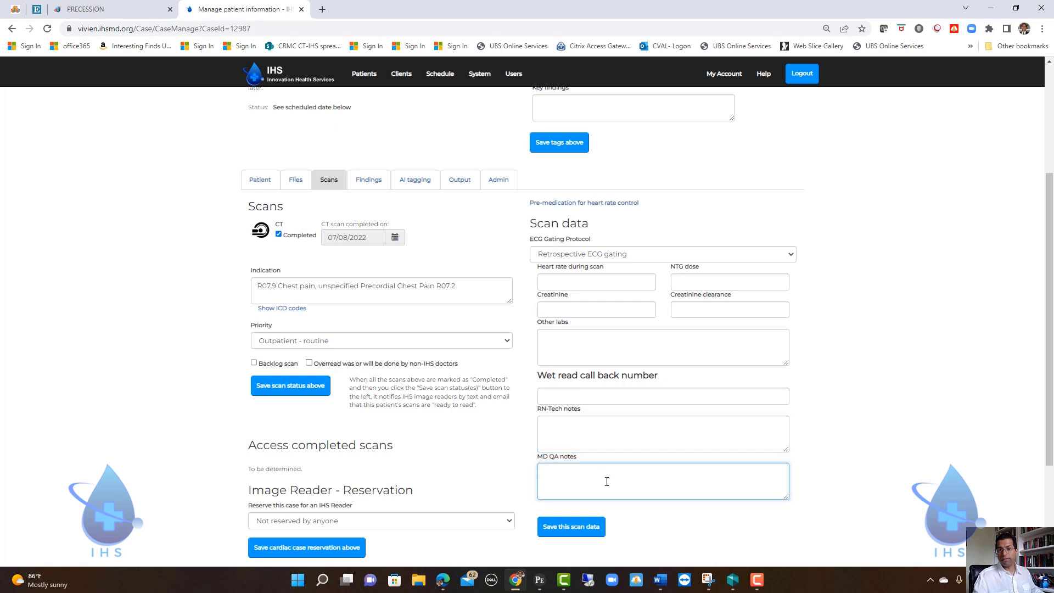
{"action": "left_click", "coordinate": [290, 387]}
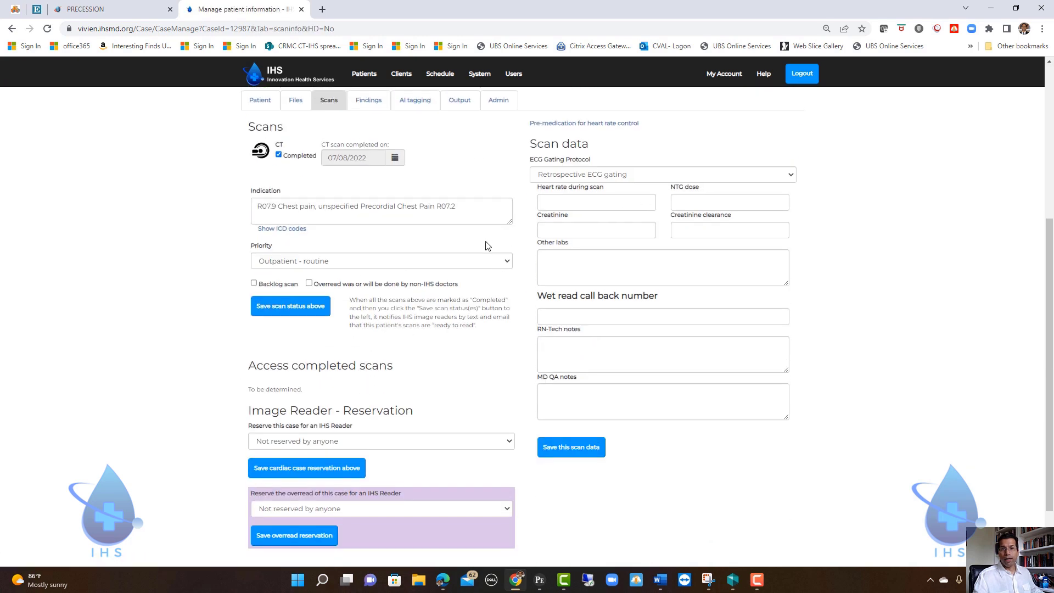
{"action": "scroll", "coordinate": [486, 245], "scroll_direction": "up", "scroll_amount": 3}
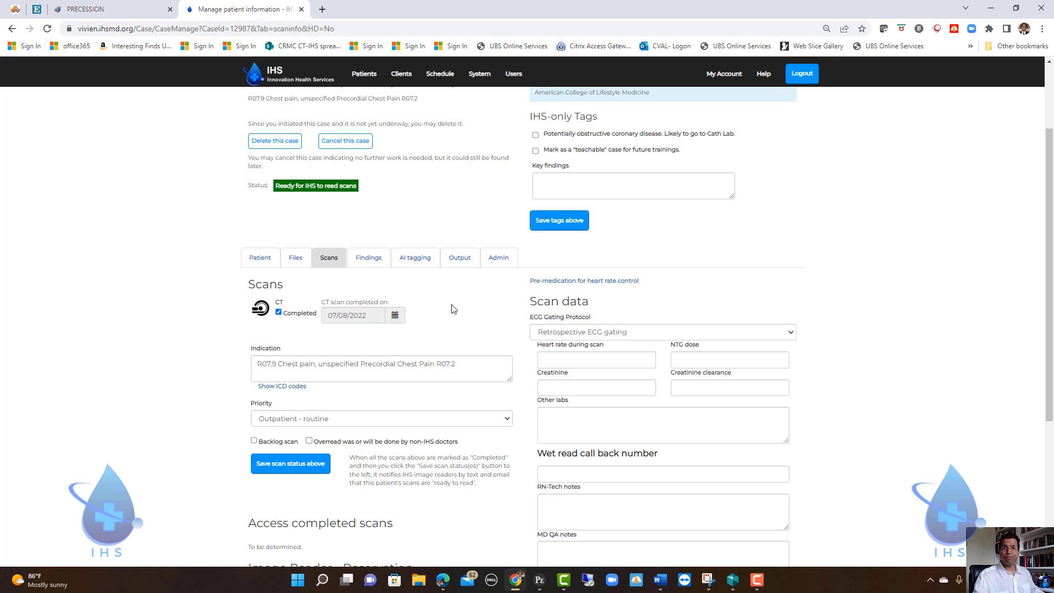
Reserve the case for the IHS cardiologist reader and save the cardiac case reservation.
{"action": "left_click", "coordinate": [376, 265]}
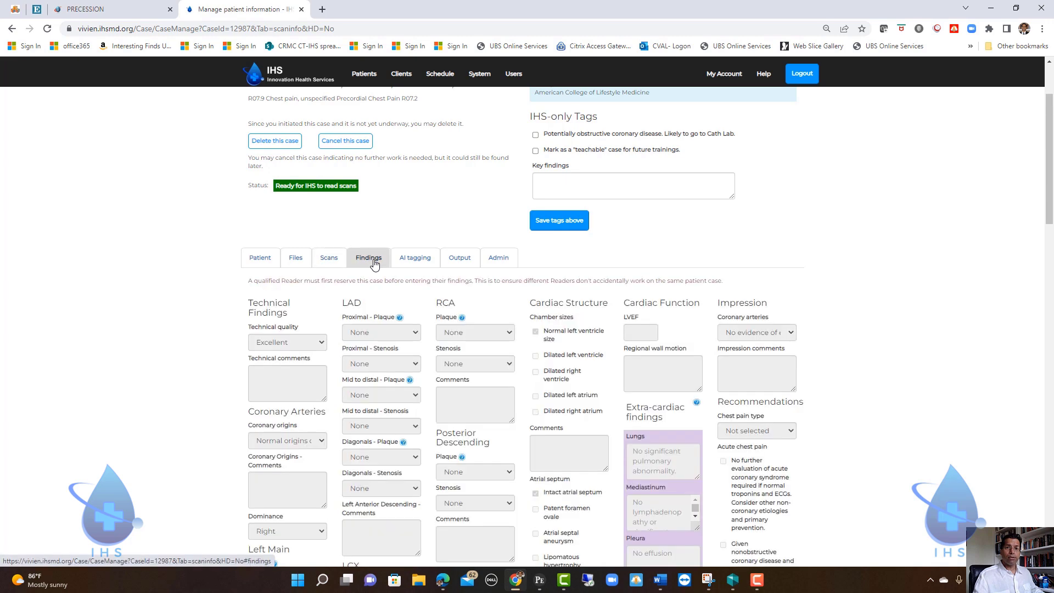
{"action": "left_click", "coordinate": [329, 258]}
{"action": "scroll", "coordinate": [345, 406], "scroll_direction": "down", "scroll_amount": 4}
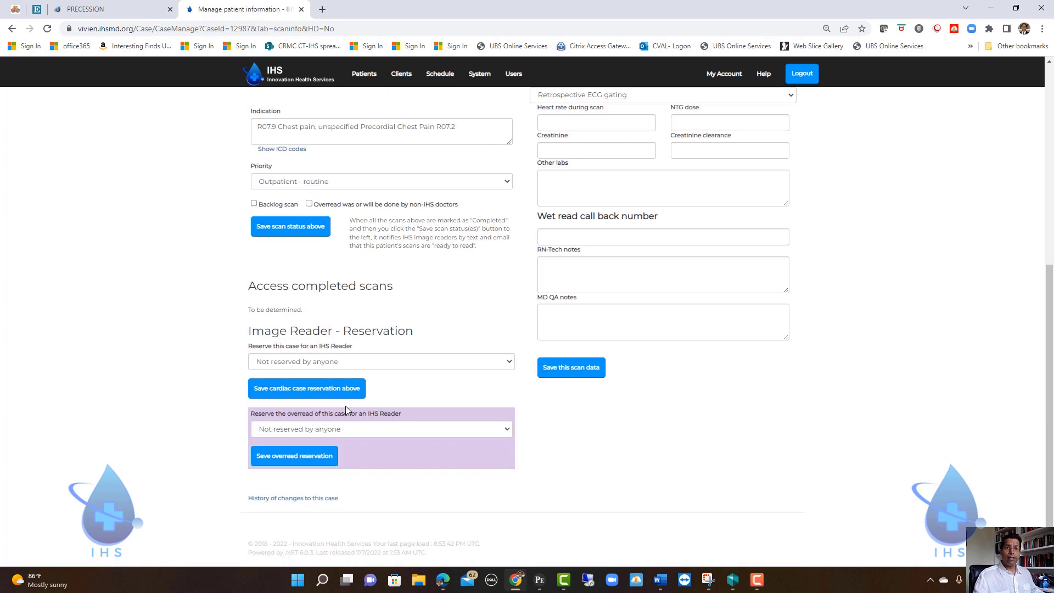
{"action": "left_click", "coordinate": [367, 361]}
{"action": "left_click", "coordinate": [308, 381]}
{"action": "left_click", "coordinate": [307, 388]}
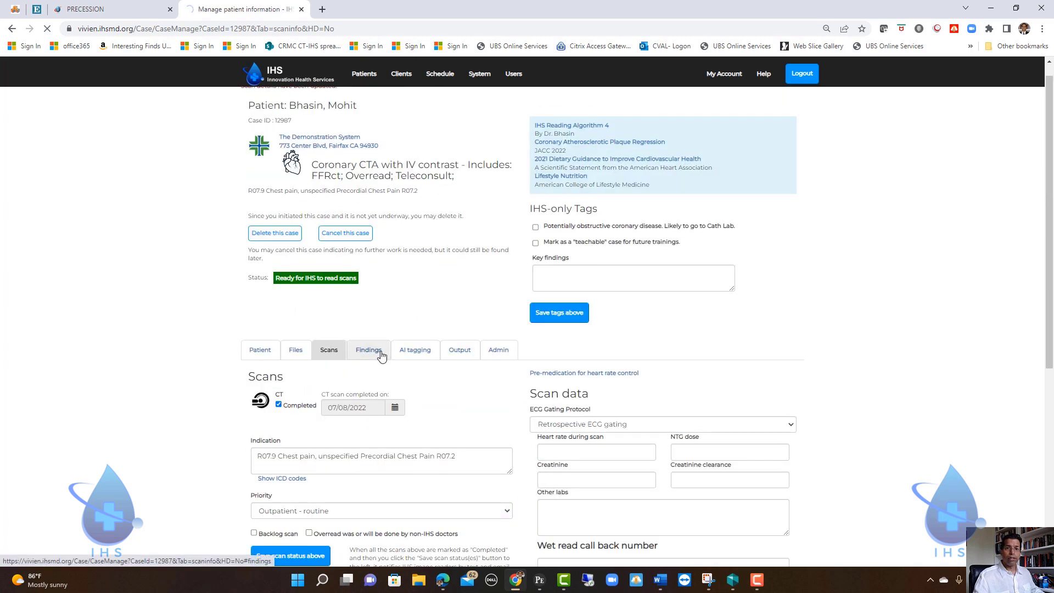
Open the cardiac Findings form and scroll through its fields.
{"action": "left_click", "coordinate": [369, 368]}
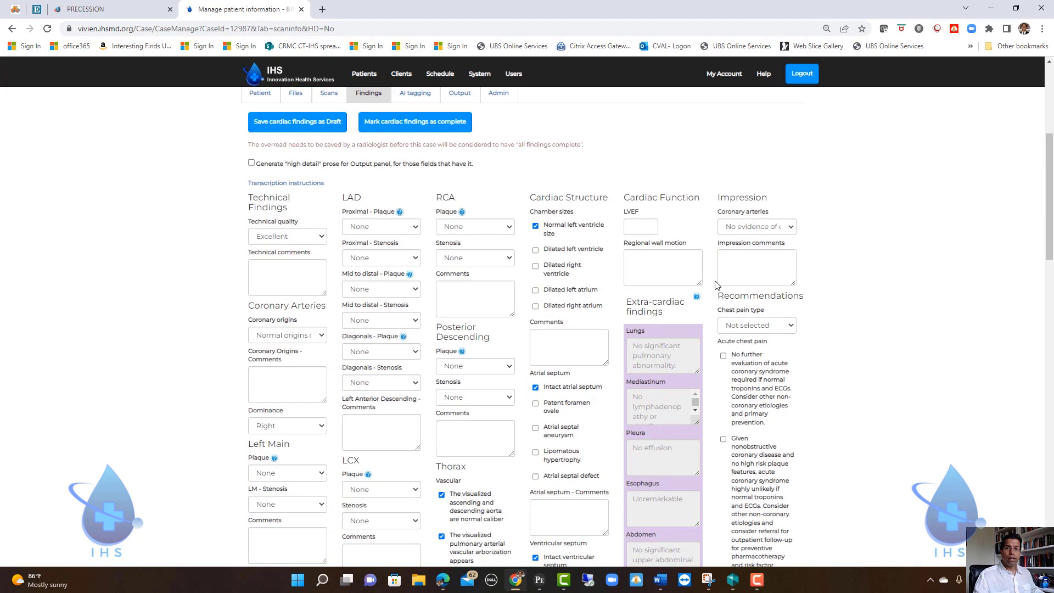
{"action": "scroll", "coordinate": [899, 230], "scroll_direction": "down", "scroll_amount": 4}
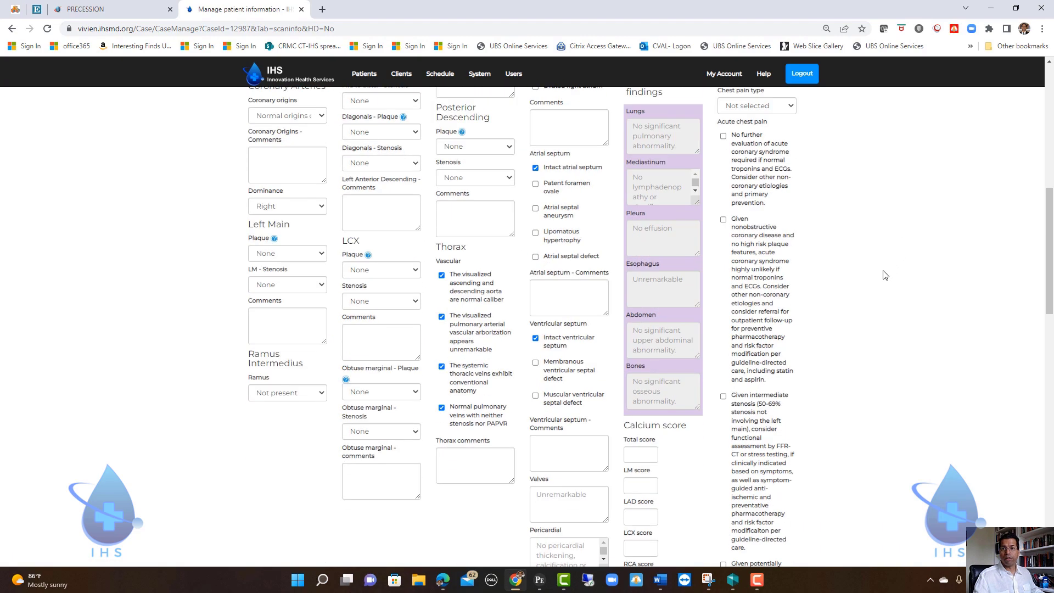
{"action": "scroll", "coordinate": [868, 294], "scroll_direction": "down", "scroll_amount": 3}
{"action": "scroll", "coordinate": [868, 294], "scroll_direction": "up", "scroll_amount": 10}
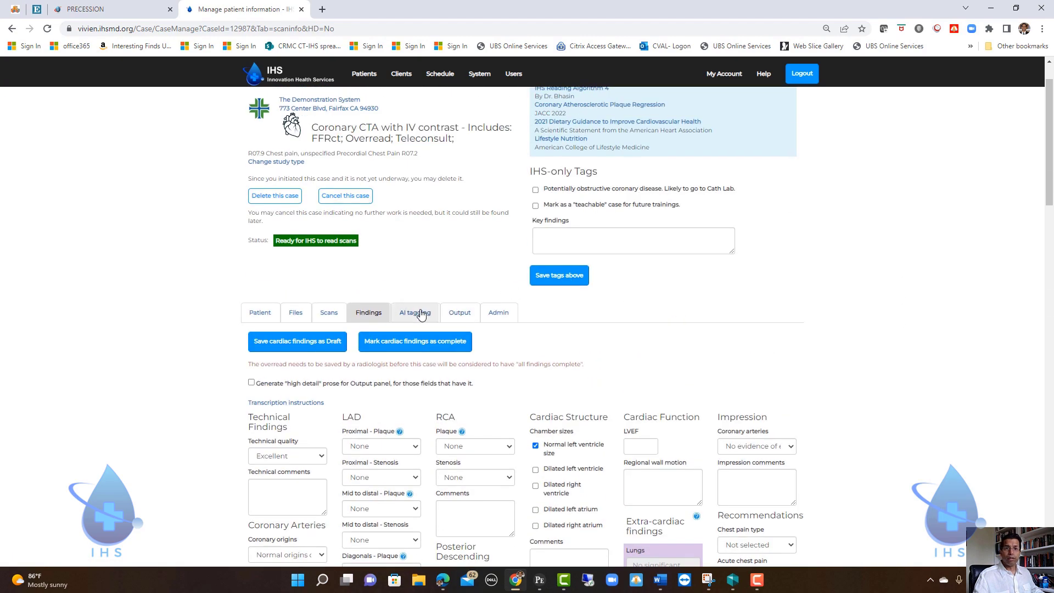
View the Output tab showing no overread findings, then return to the Patient Queue.
{"action": "left_click", "coordinate": [462, 313]}
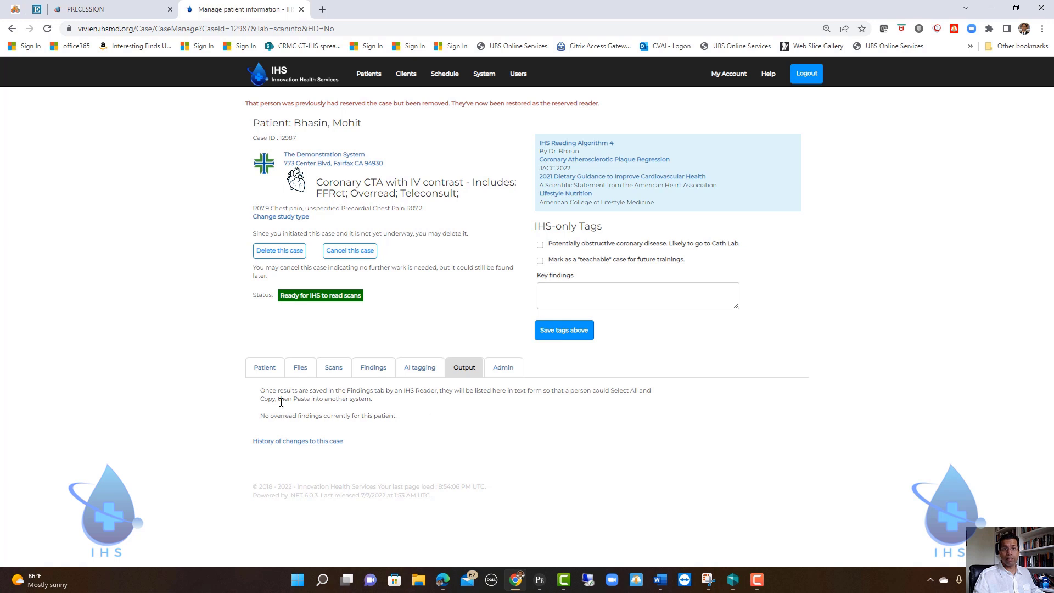
{"action": "left_click", "coordinate": [368, 75]}
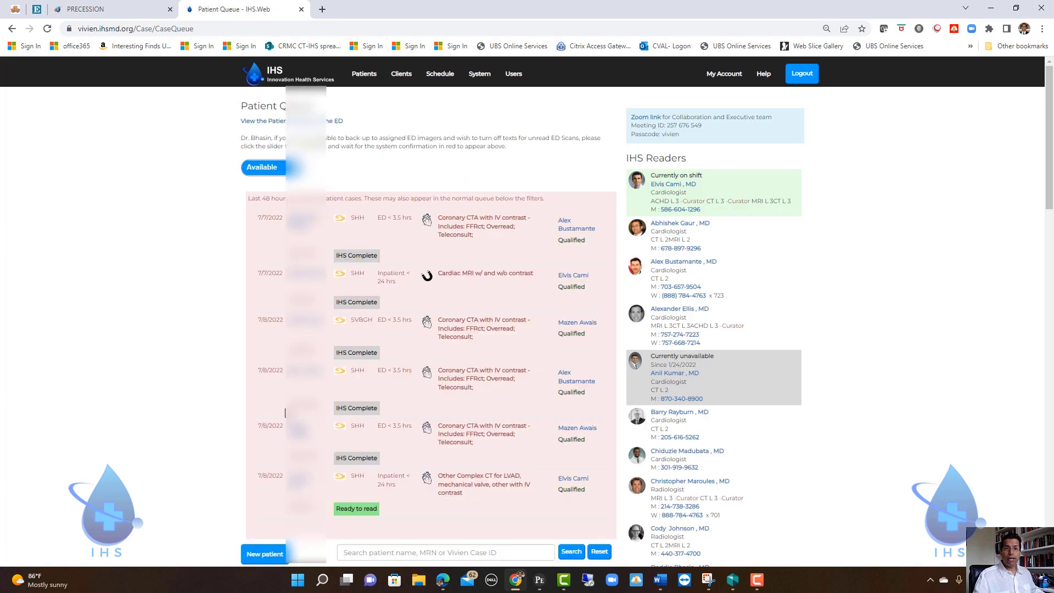
Browse the Patient Queue through page 2, confirming the TDS Coronary CTA case is Ready to read.
{"action": "scroll", "coordinate": [330, 438], "scroll_direction": "down", "scroll_amount": 2}
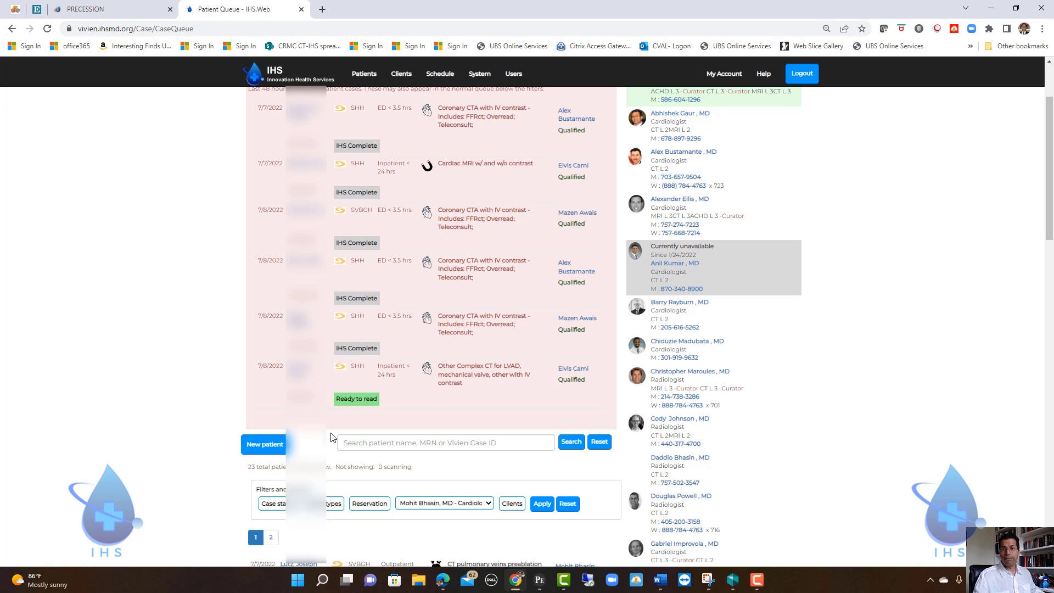
{"action": "scroll", "coordinate": [323, 420], "scroll_direction": "down", "scroll_amount": 3}
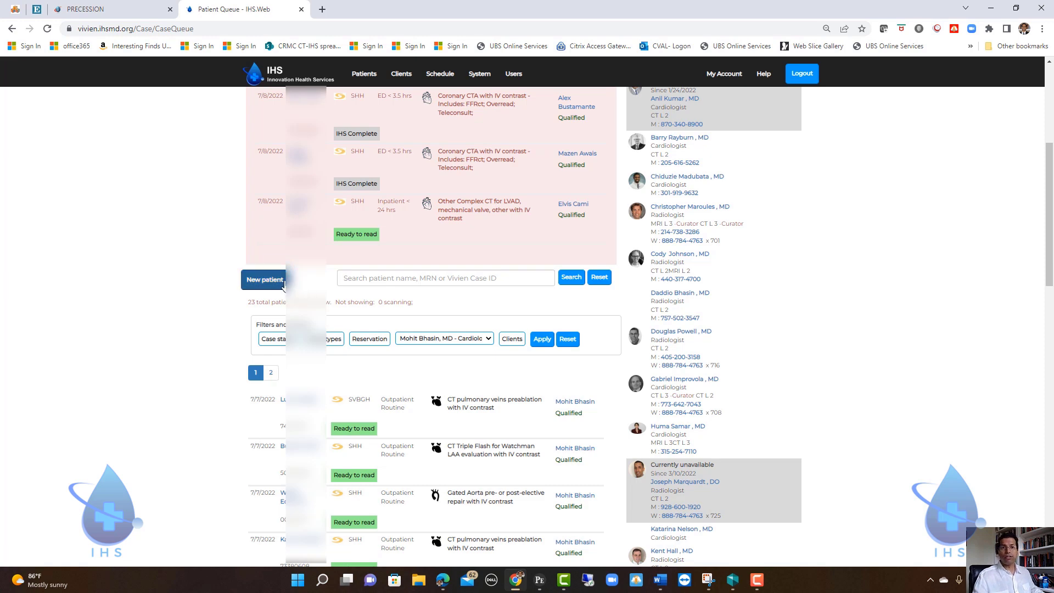
{"action": "scroll", "coordinate": [405, 351], "scroll_direction": "down", "scroll_amount": 1}
{"action": "scroll", "coordinate": [405, 351], "scroll_direction": "down", "scroll_amount": 10}
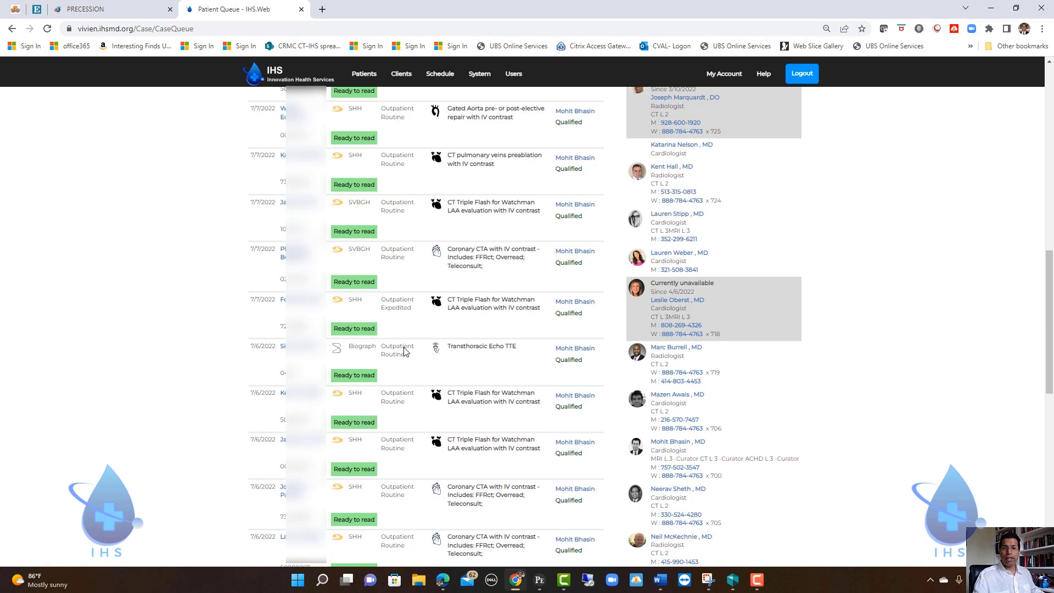
{"action": "left_click", "coordinate": [271, 456]}
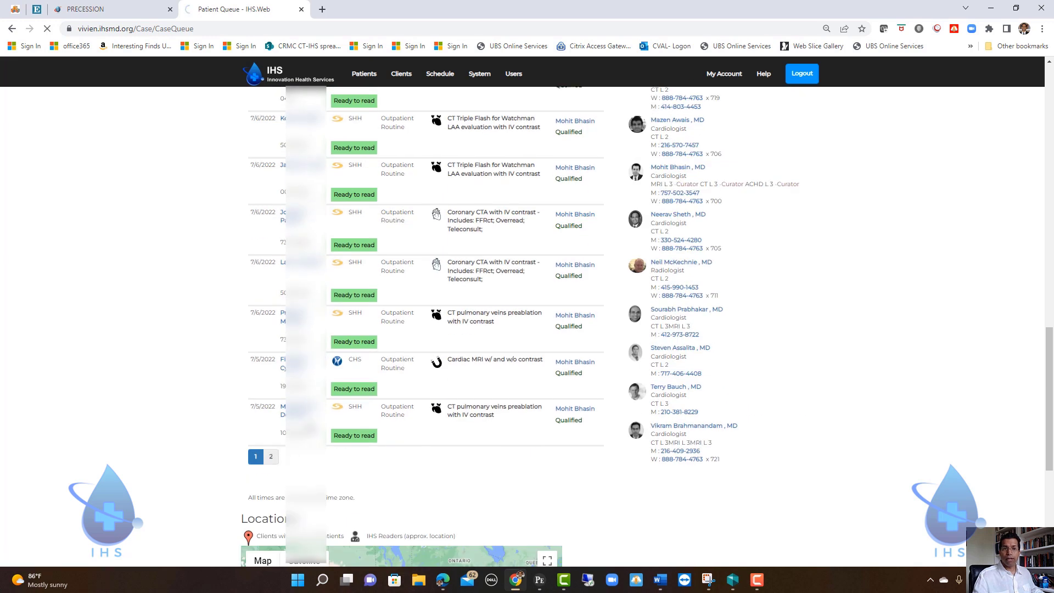
{"action": "scroll", "coordinate": [406, 352], "scroll_direction": "down", "scroll_amount": 15}
{"action": "scroll", "coordinate": [405, 351], "scroll_direction": "up", "scroll_amount": 6}
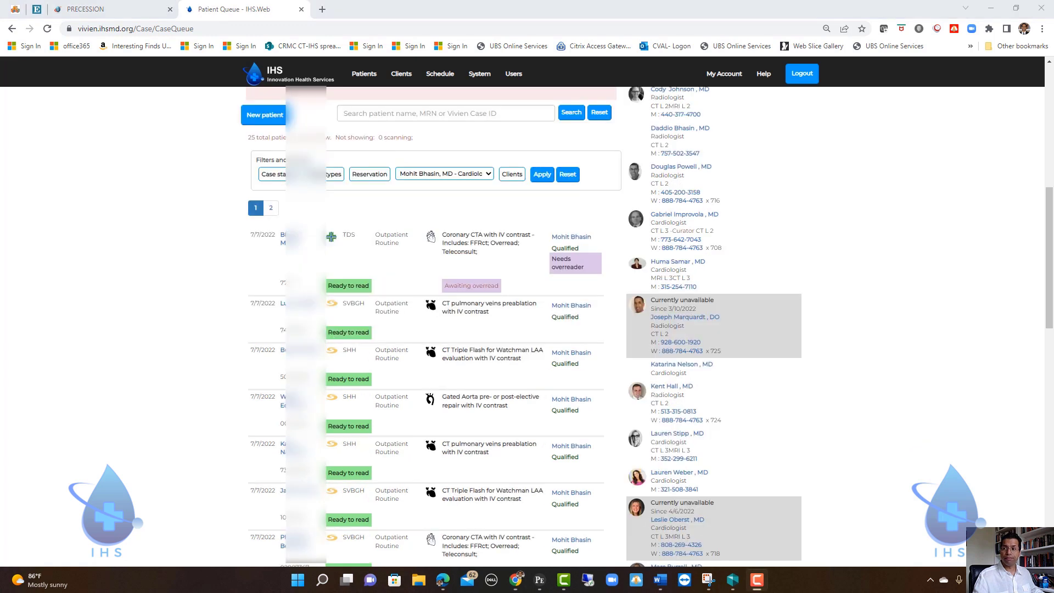
Open the coronary CTA demo case and review its output findings.
{"action": "left_click", "coordinate": [283, 241]}
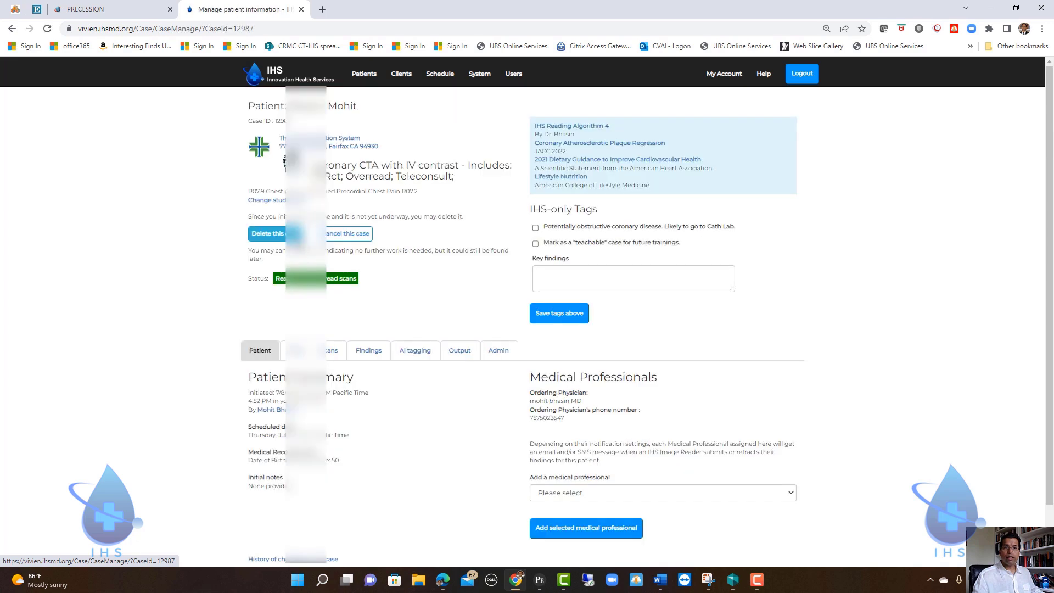
{"action": "scroll", "coordinate": [412, 294], "scroll_direction": "down", "scroll_amount": 1}
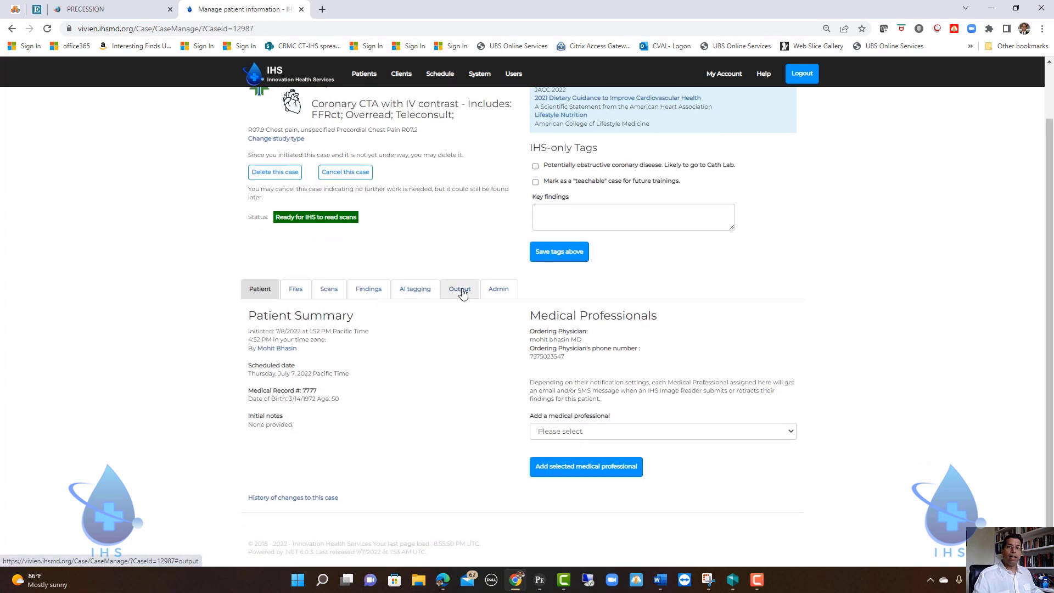
{"action": "left_click", "coordinate": [464, 290]}
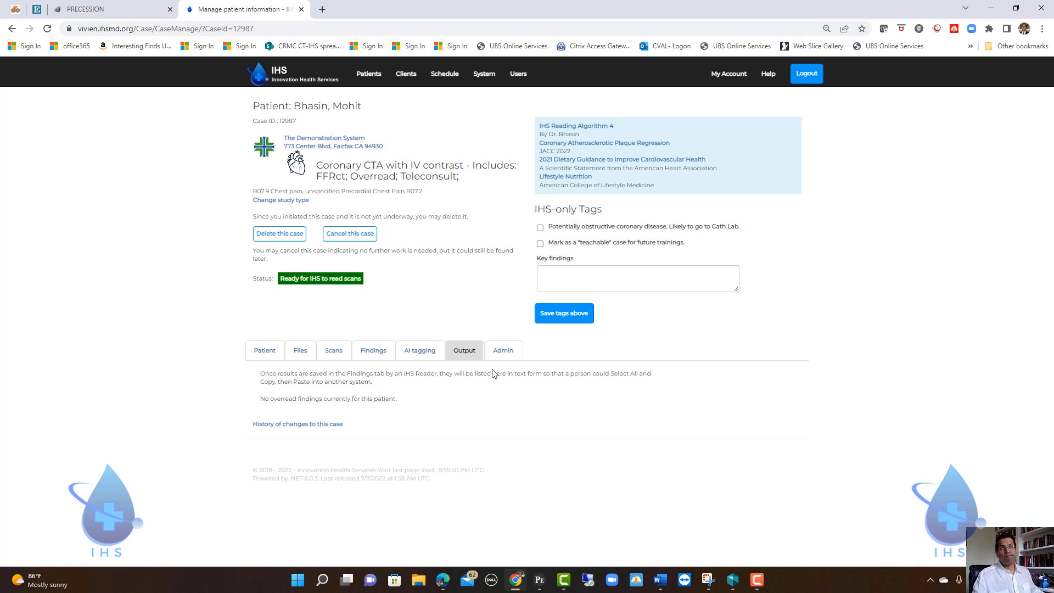
In Admin tracking, tick Sent to EMR, Sent for billing and Results in EMR, then save.
{"action": "left_click", "coordinate": [503, 351]}
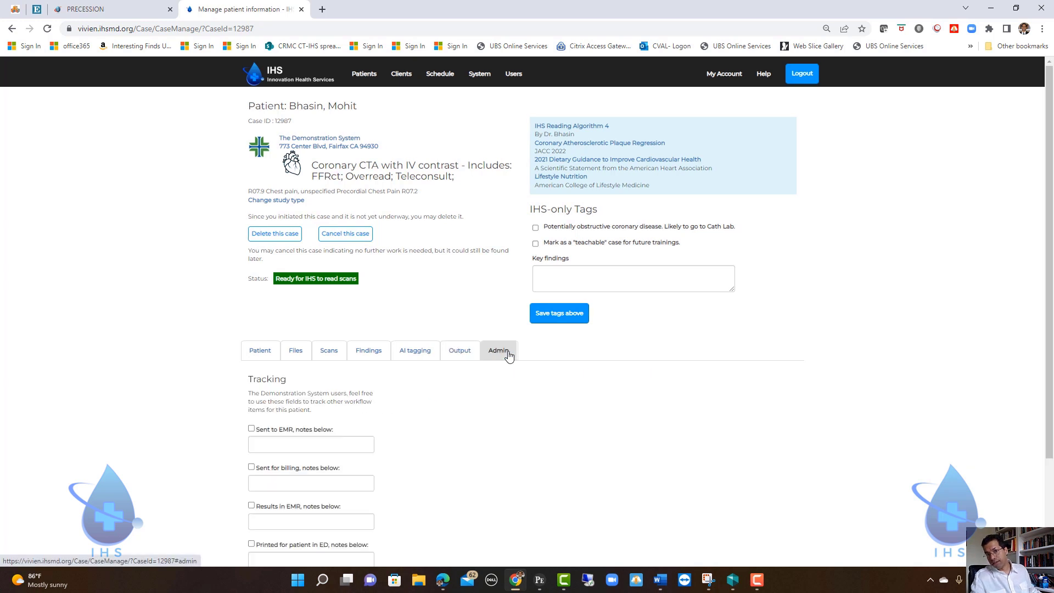
{"action": "scroll", "coordinate": [423, 409], "scroll_direction": "down", "scroll_amount": 2}
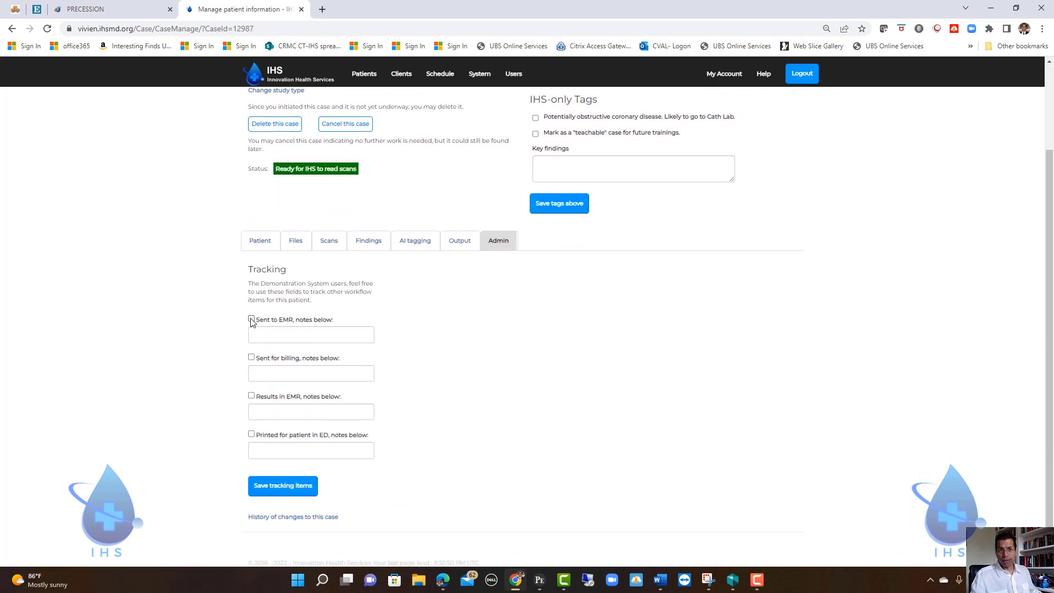
{"action": "left_click", "coordinate": [270, 332]}
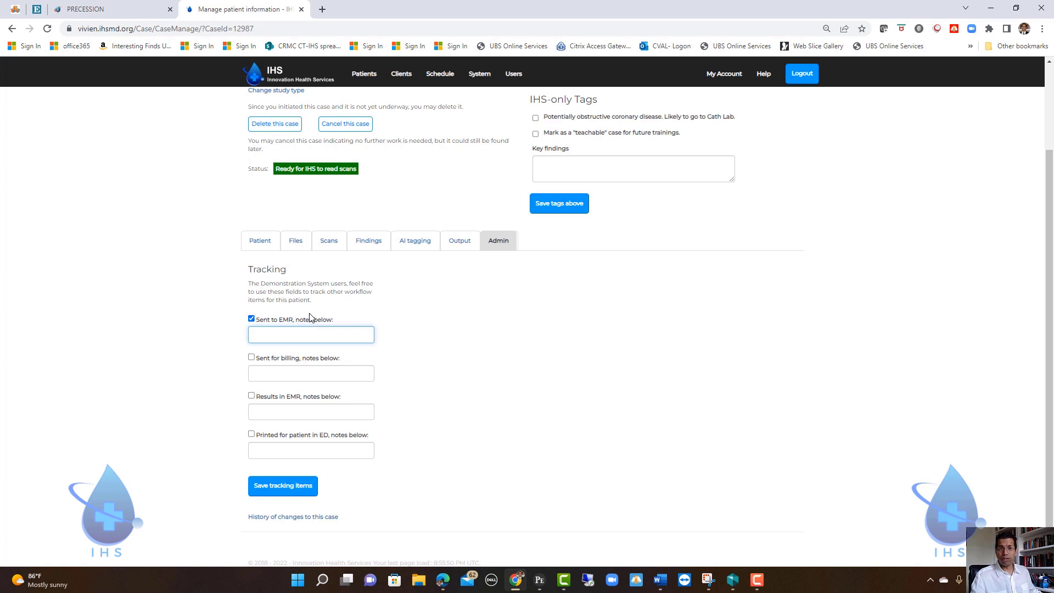
{"action": "left_click", "coordinate": [252, 357]}
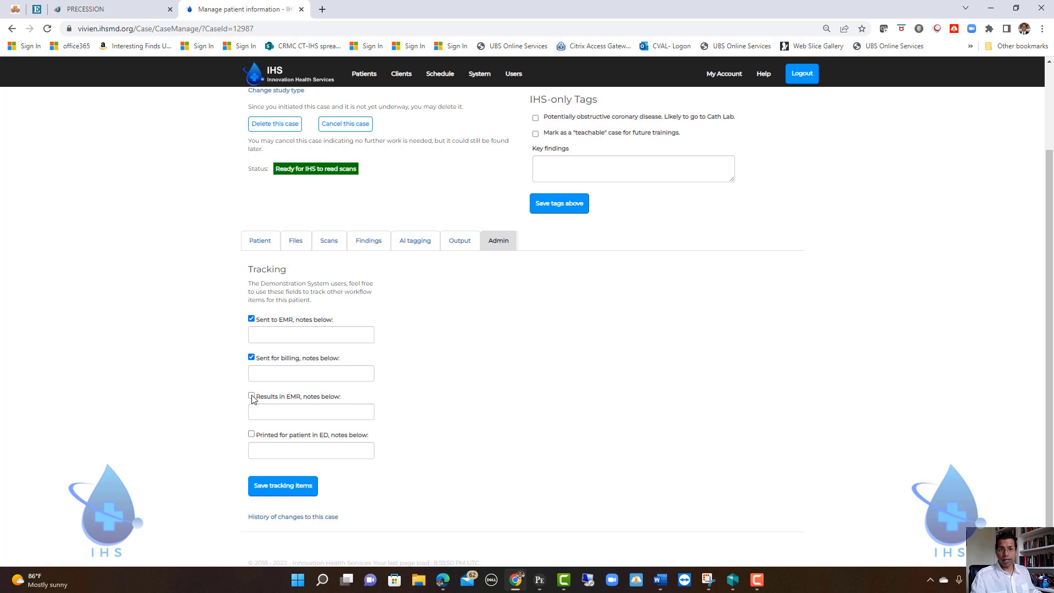
{"action": "left_click", "coordinate": [251, 396]}
{"action": "left_click", "coordinate": [306, 488]}
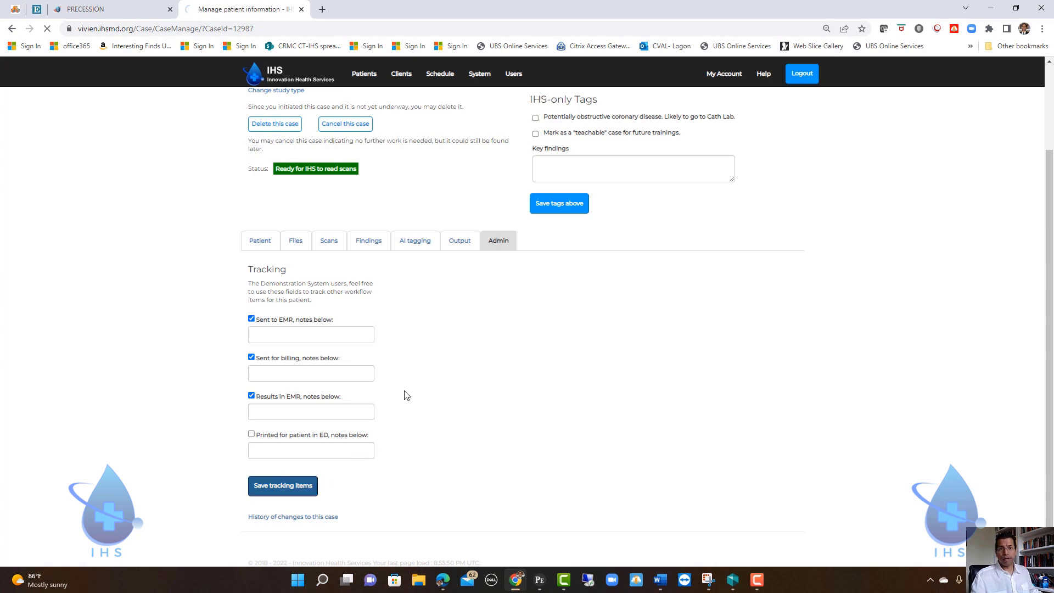